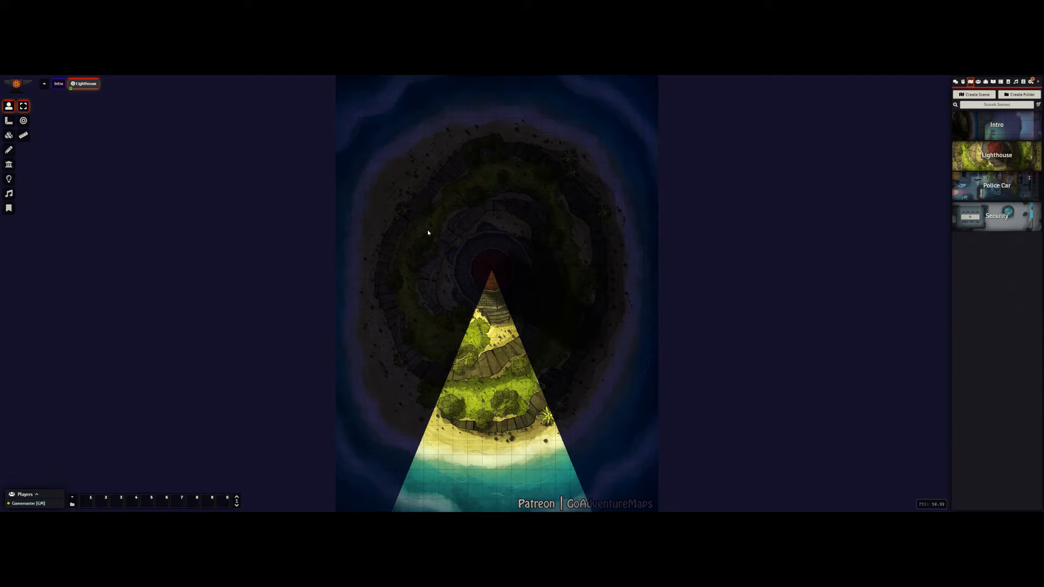
# Open the lighthouse light's active light configuration, close its basic settings window, and move the configuration beside the beam.
pyautogui.click(9, 179)
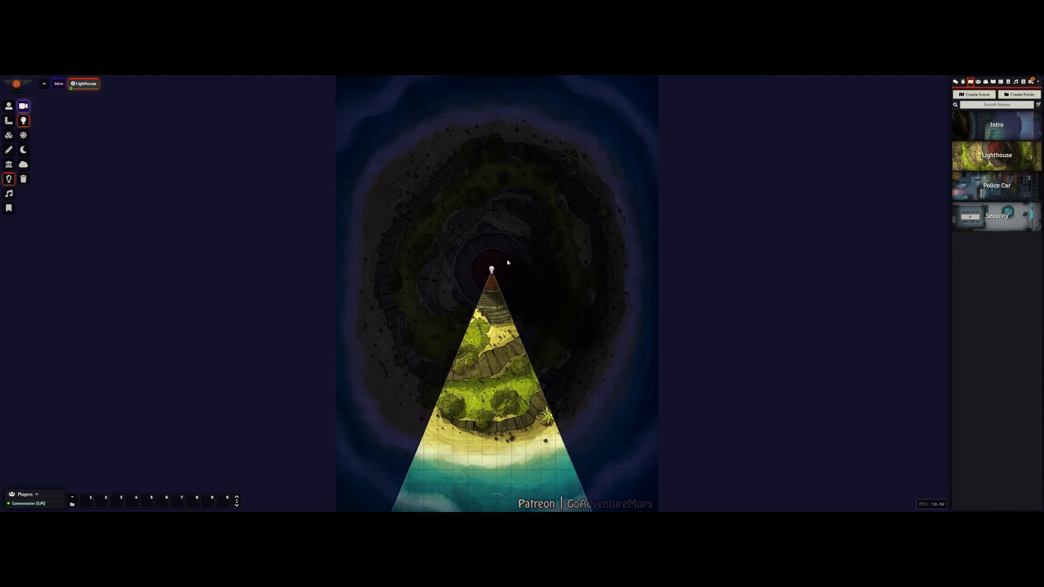
pyautogui.doubleClick(491, 271)
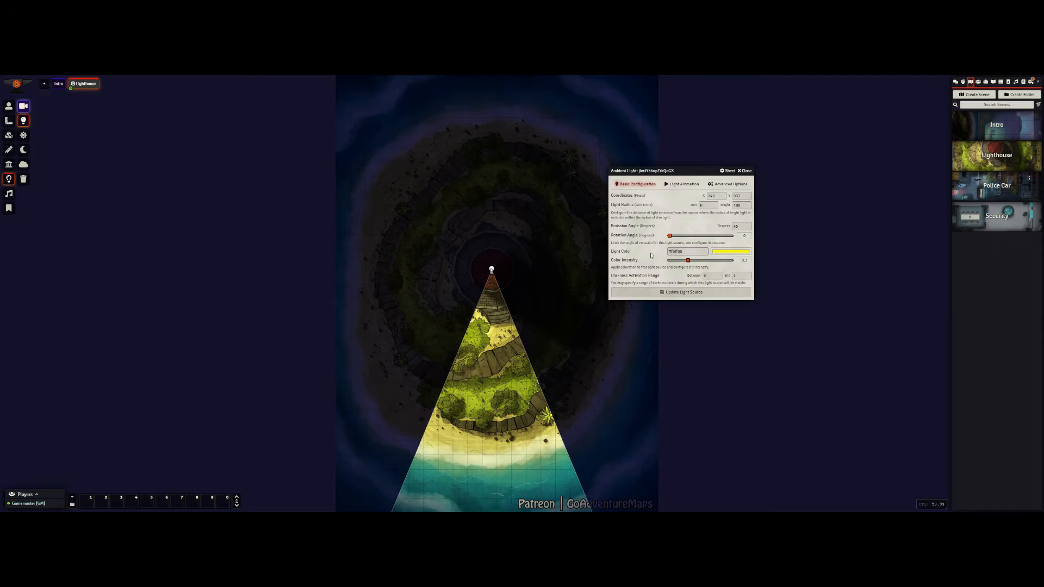
pyautogui.moveTo(674, 172); pyautogui.dragTo(504, 180)
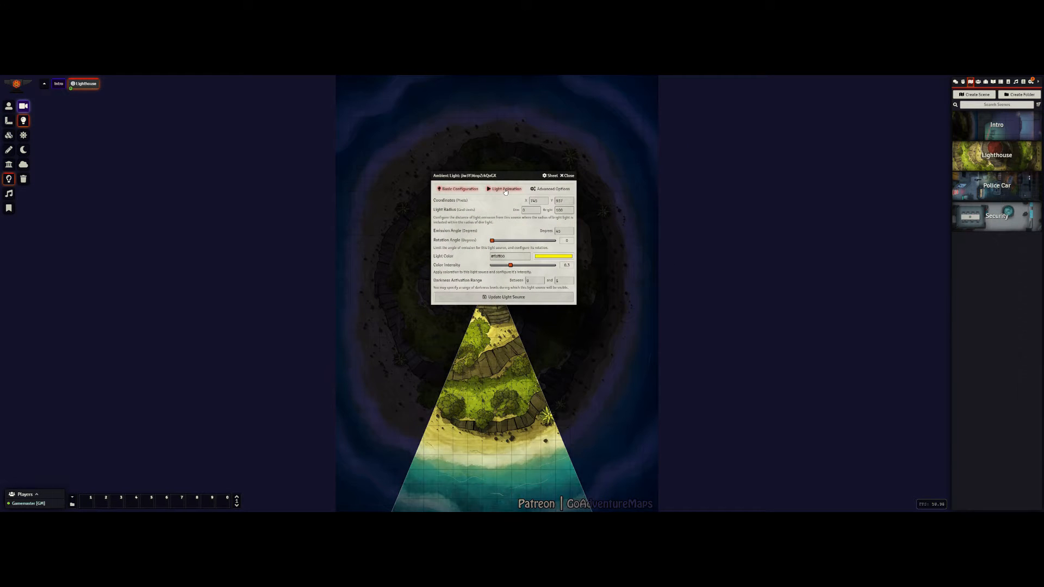
pyautogui.click(505, 190)
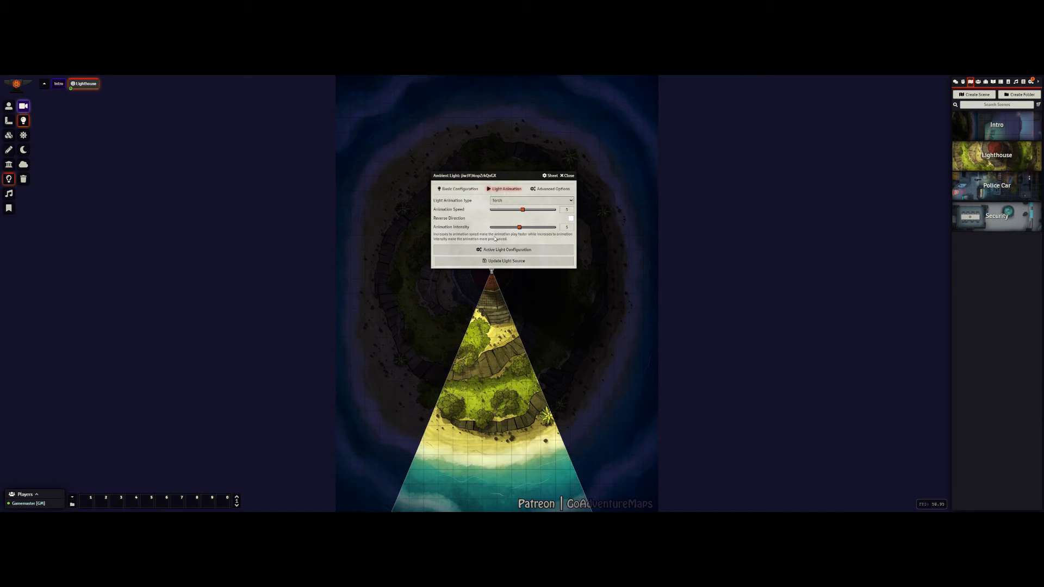
pyautogui.click(525, 253)
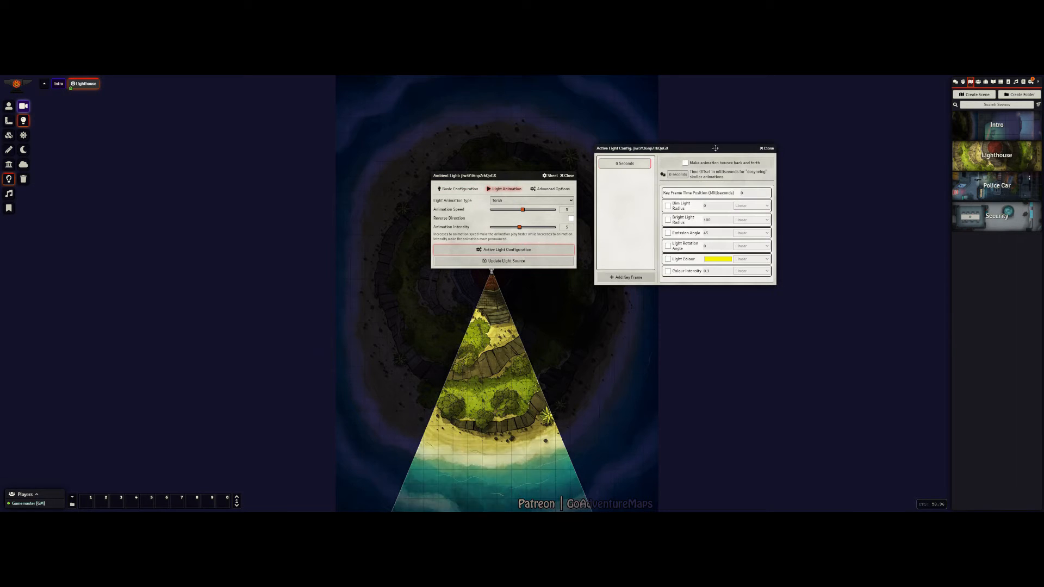
pyautogui.moveTo(707, 149); pyautogui.dragTo(401, 160)
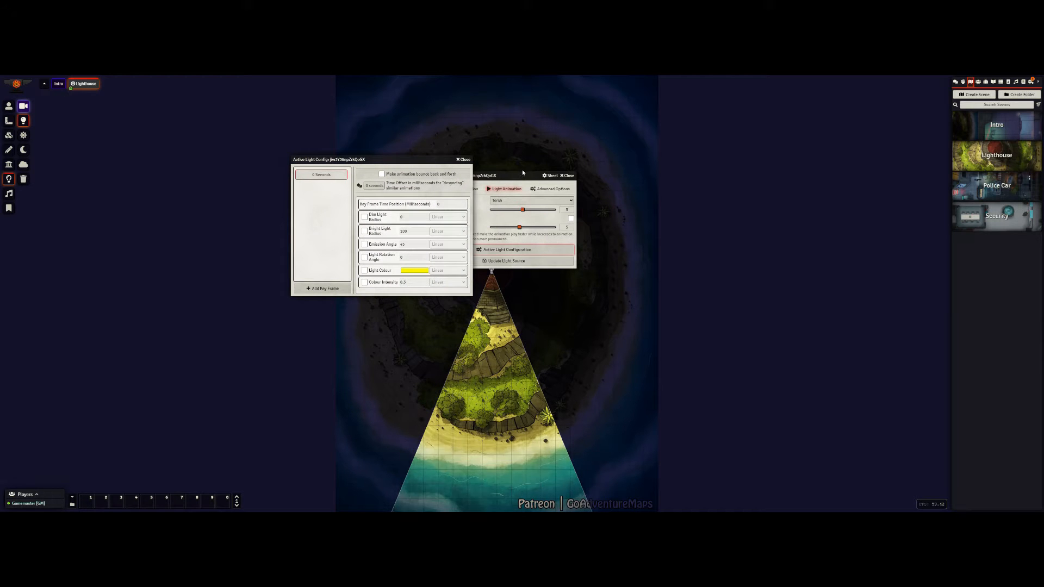
pyautogui.moveTo(532, 176); pyautogui.dragTo(602, 180)
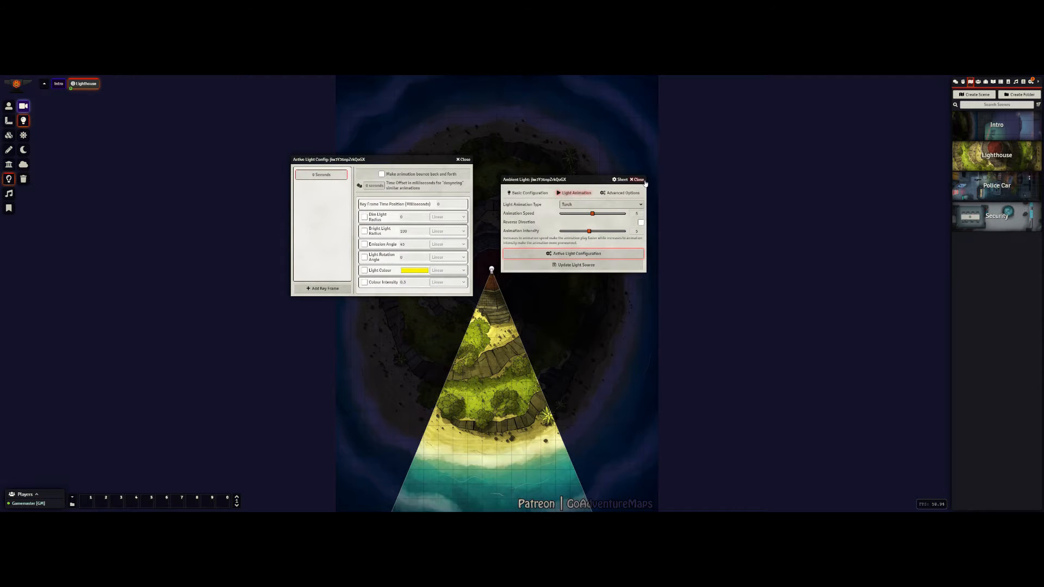
pyautogui.doubleClick(616, 181)
pyautogui.moveTo(411, 166); pyautogui.dragTo(681, 205)
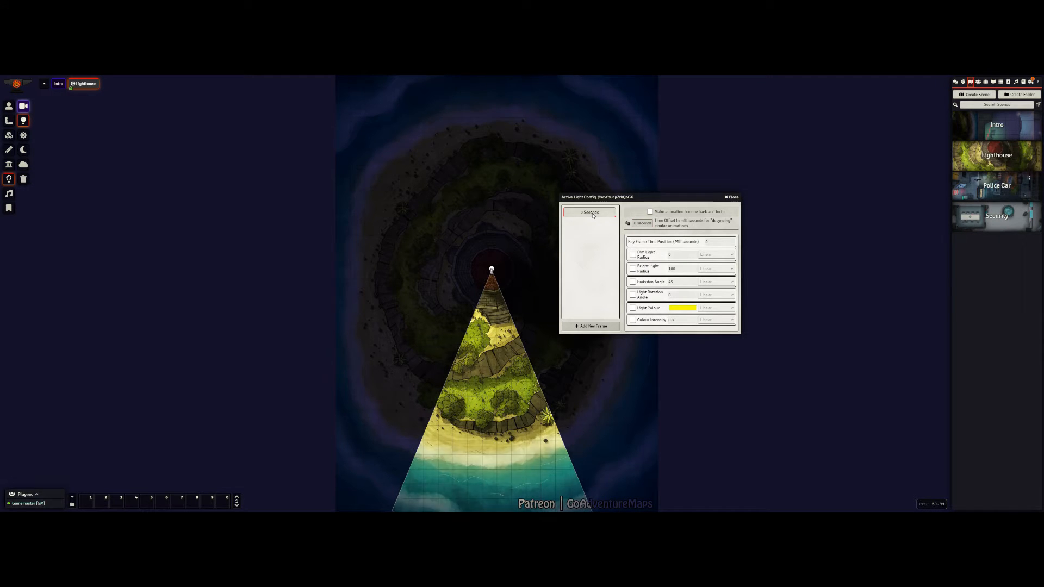
# Add a second key frame to the lighthouse light and enable its light rotation angle at 360 degrees.
pyautogui.click(592, 326)
pyautogui.click(589, 226)
pyautogui.click(633, 296)
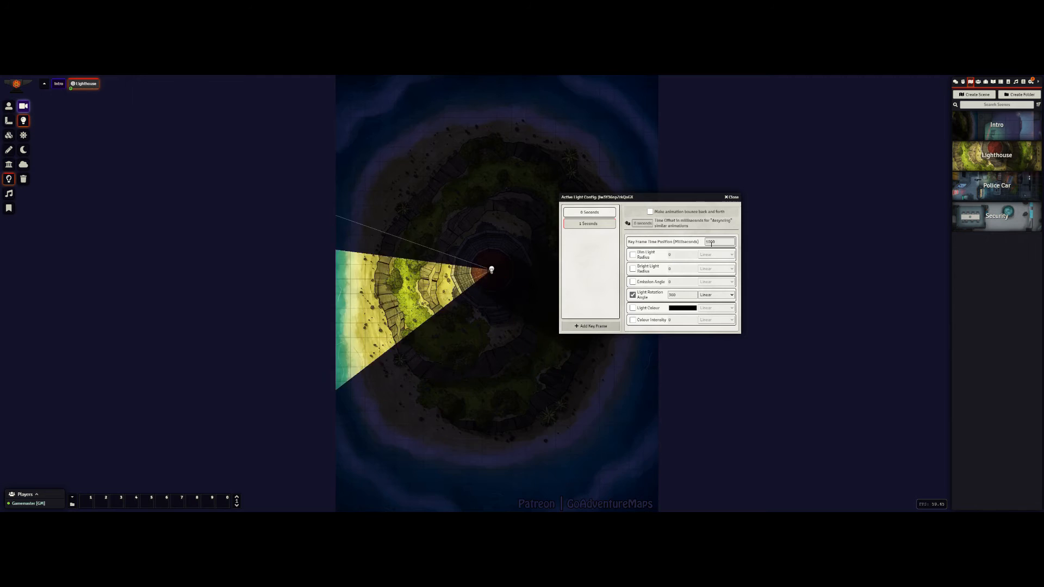
# Set the second key frame's time position to 10000 milliseconds and move the configuration window clear of the map.
pyautogui.click(710, 242)
pyautogui.write('0')
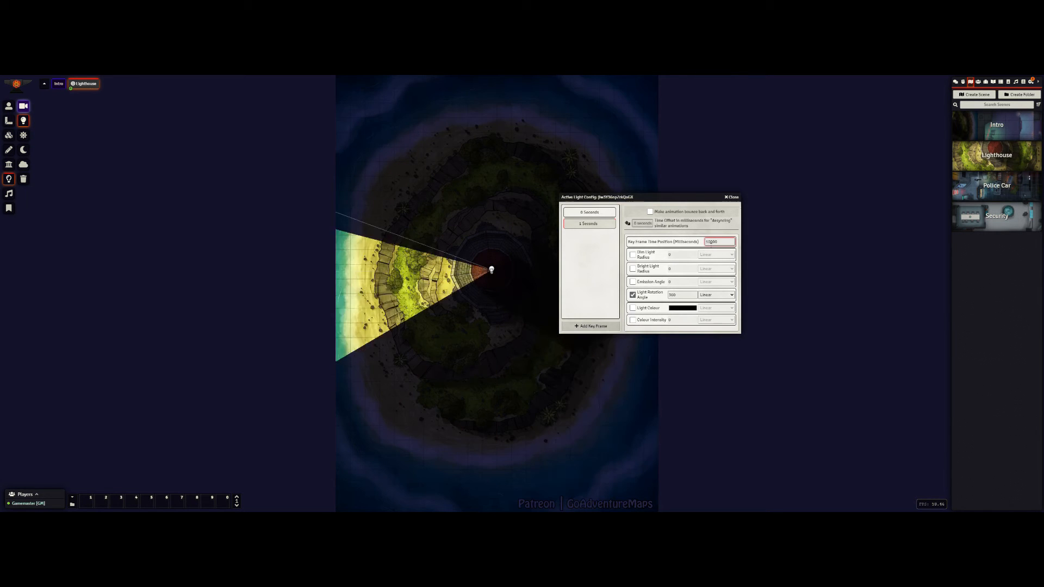
pyautogui.click(694, 244)
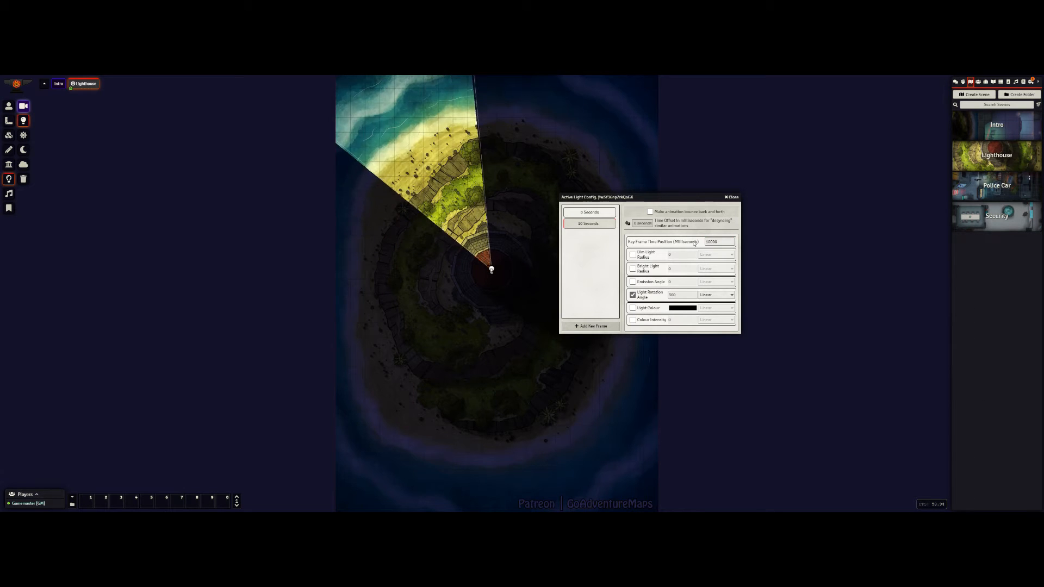
pyautogui.moveTo(600, 197); pyautogui.dragTo(717, 182)
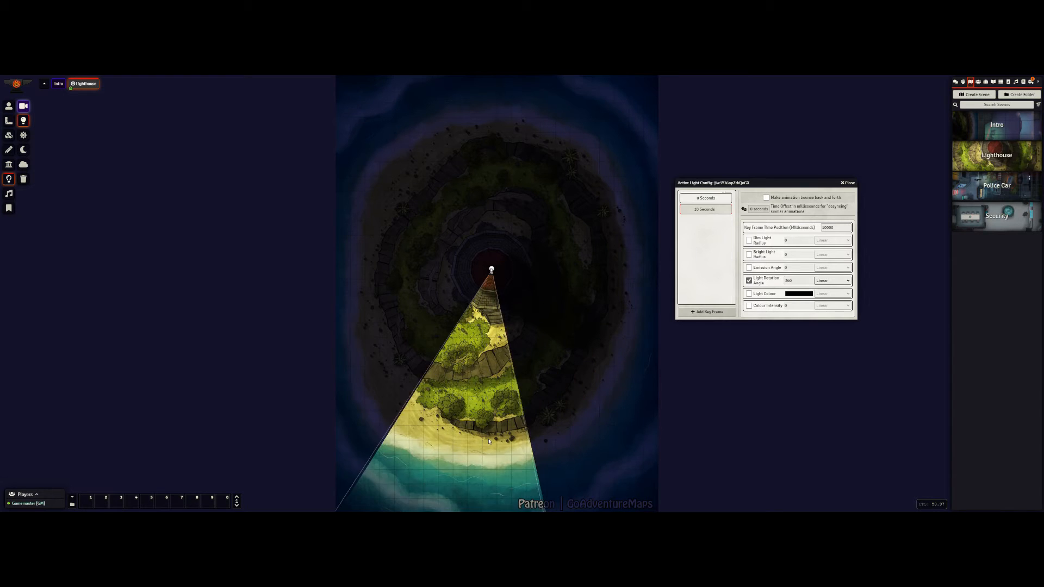
# Leave light editing to watch the rotating beam, and close the light's animation configuration.
pyautogui.click(9, 109)
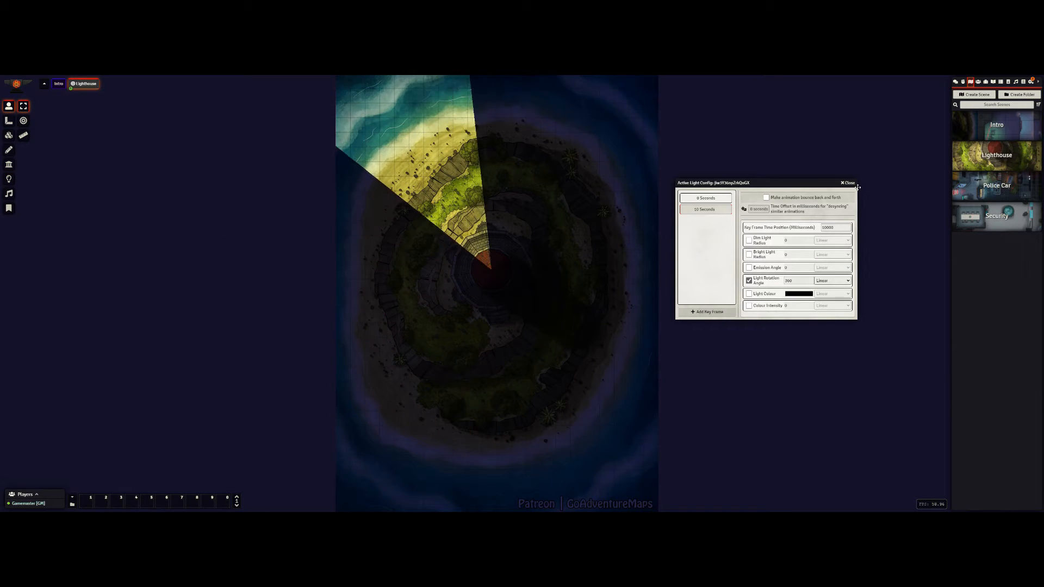
pyautogui.moveTo(806, 188); pyautogui.dragTo(723, 236)
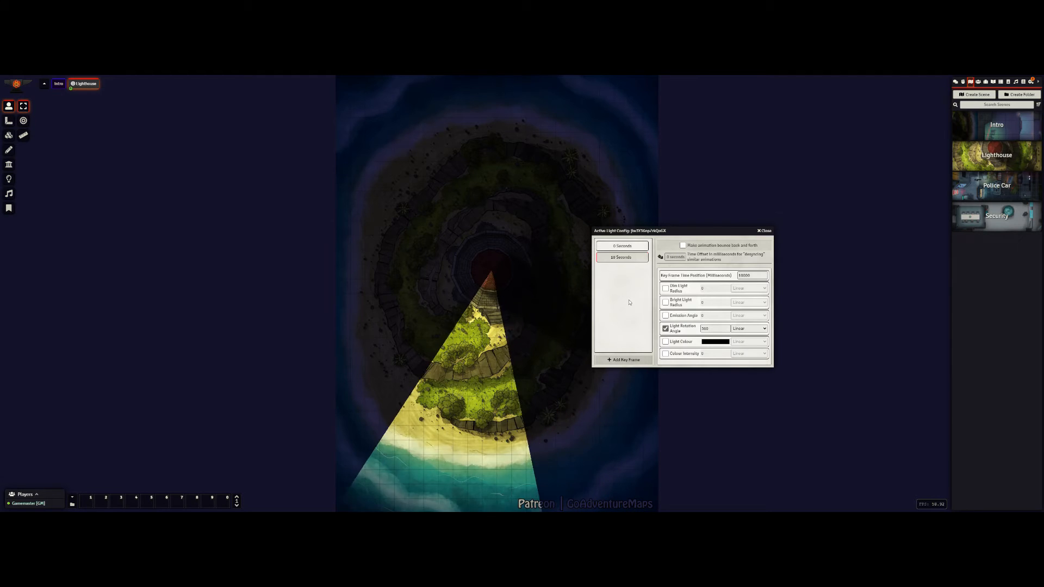
pyautogui.click(767, 231)
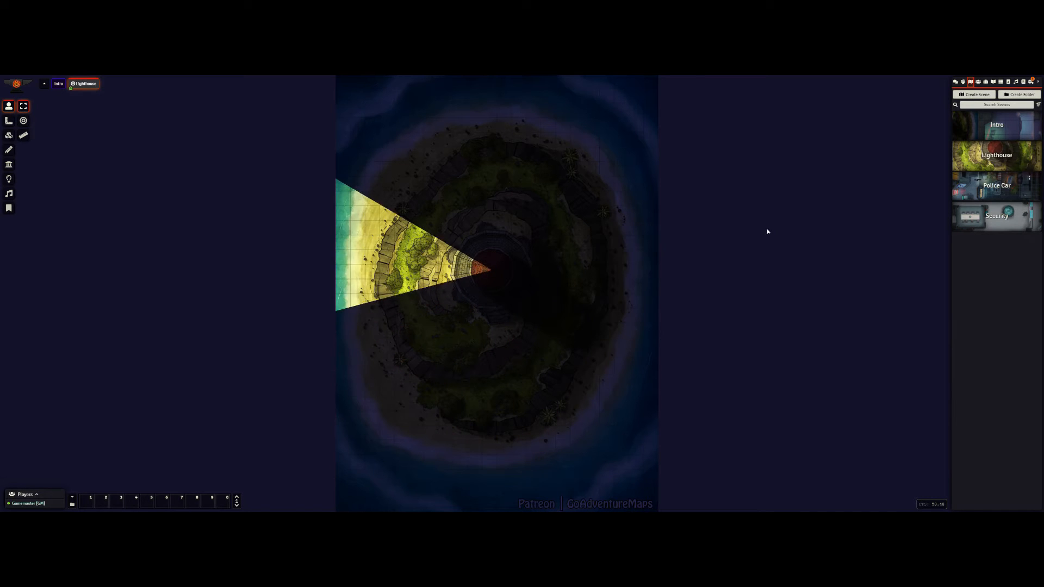
# Browse the scene's tile image assets for the lighthouse roof and close the browser.
pyautogui.click(10, 135)
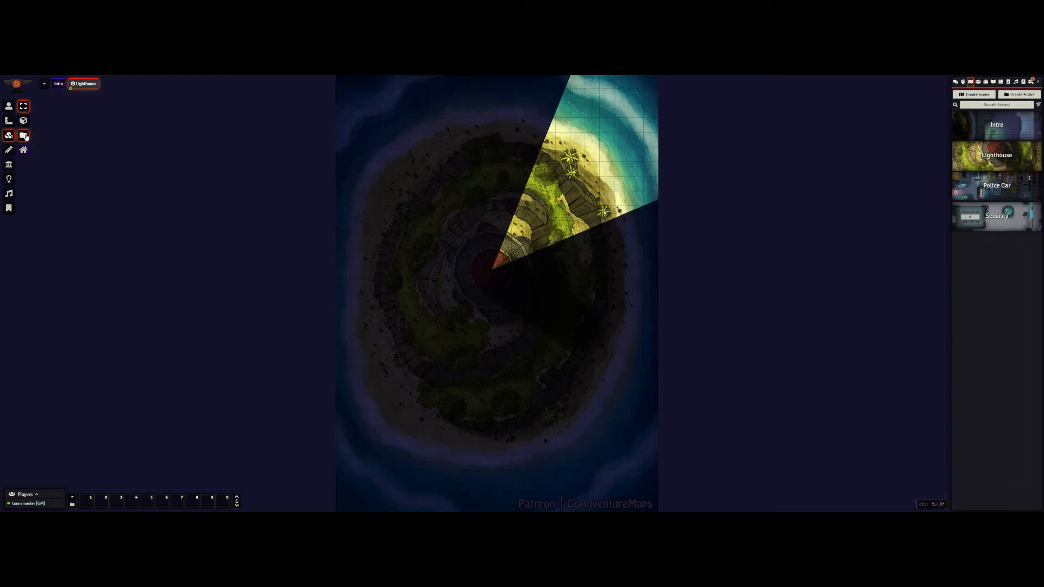
pyautogui.doubleClick(451, 307)
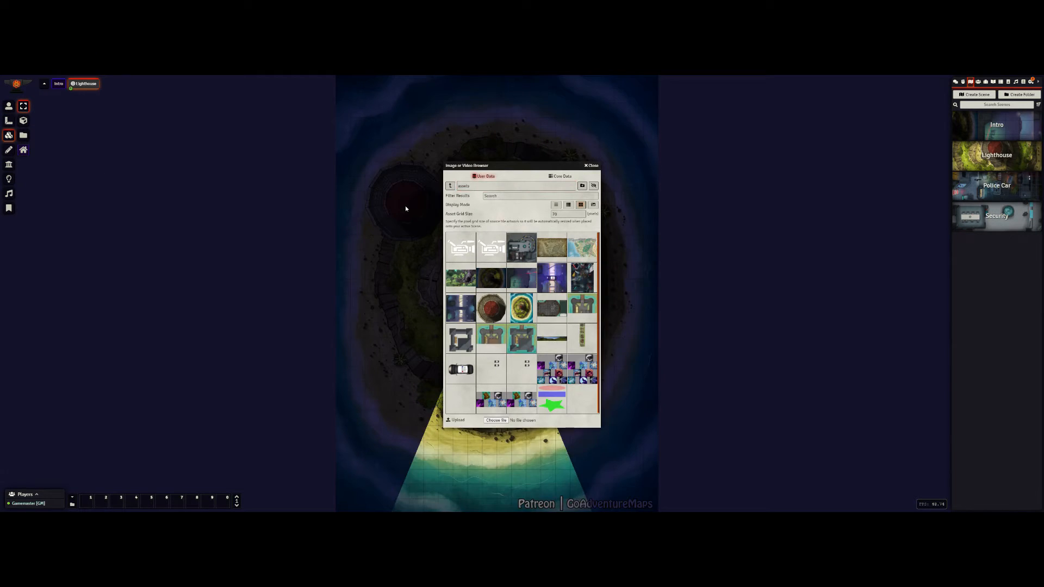
pyautogui.click(591, 166)
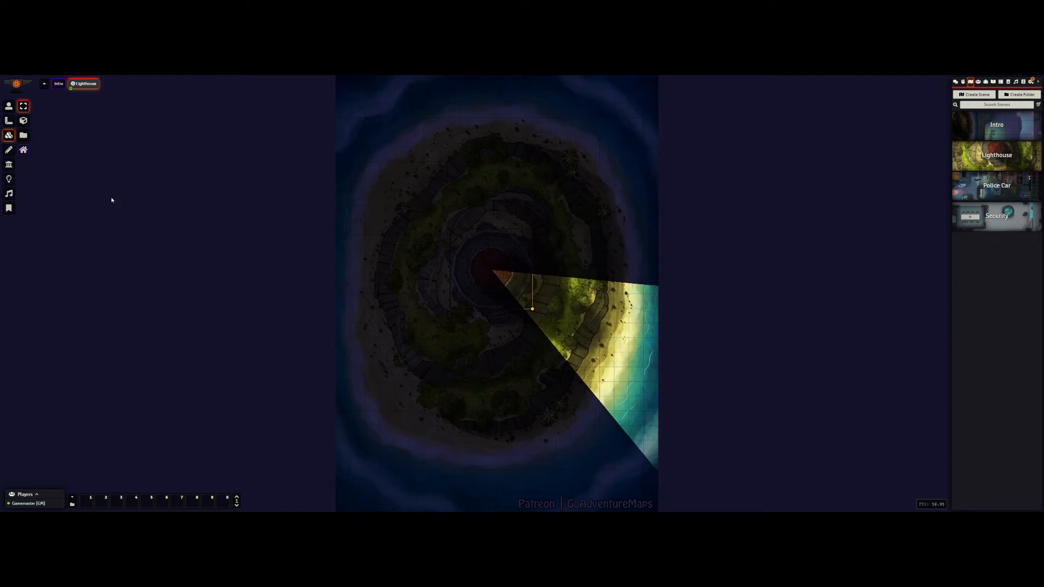
# Review the lighthouse roof tile's overhead and occlusion settings, and save the tile.
pyautogui.rightClick(484, 253)
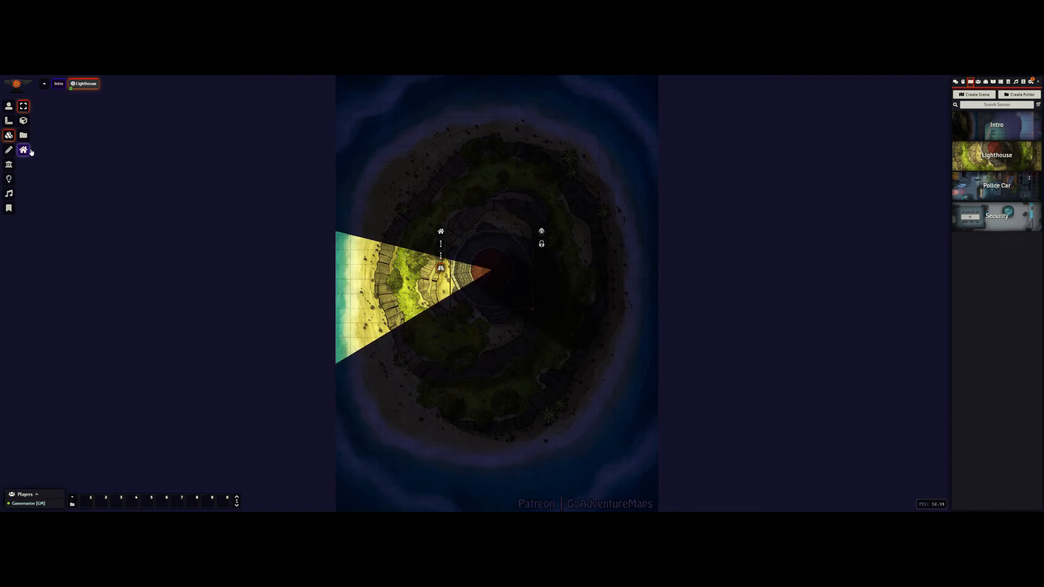
pyautogui.doubleClick(526, 252)
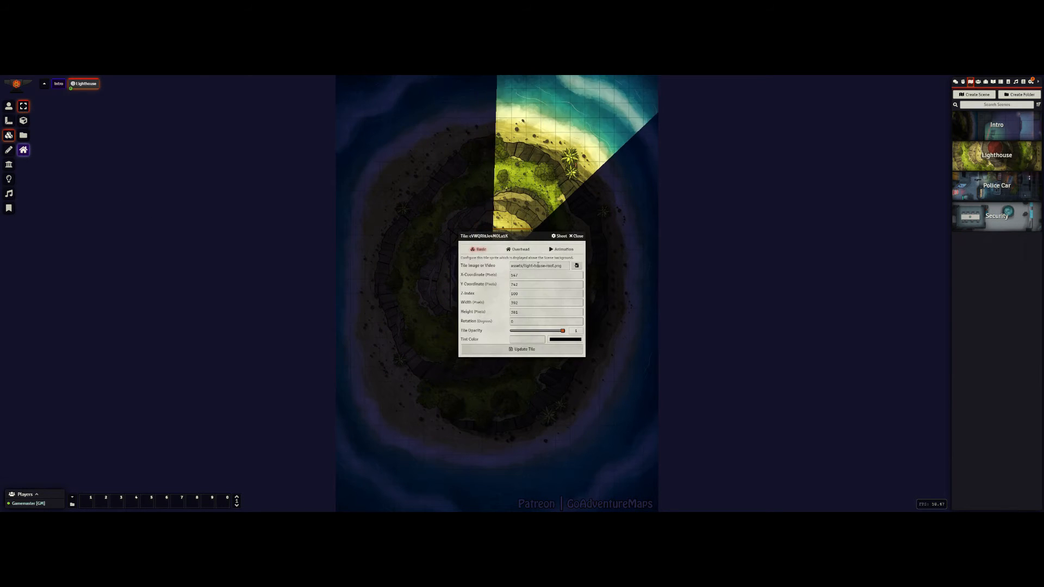
pyautogui.click(520, 249)
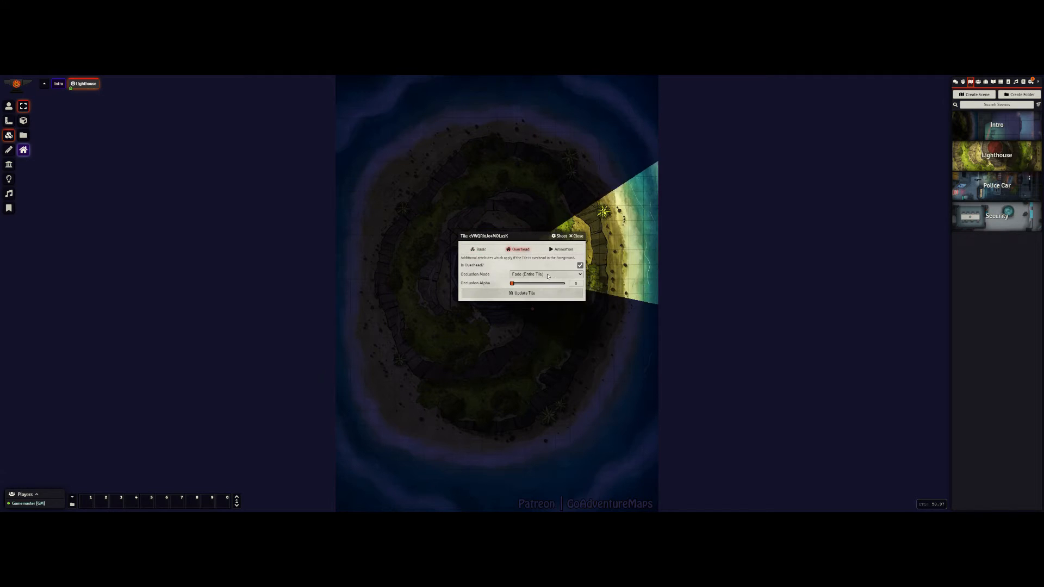
pyautogui.click(571, 293)
pyautogui.click(533, 294)
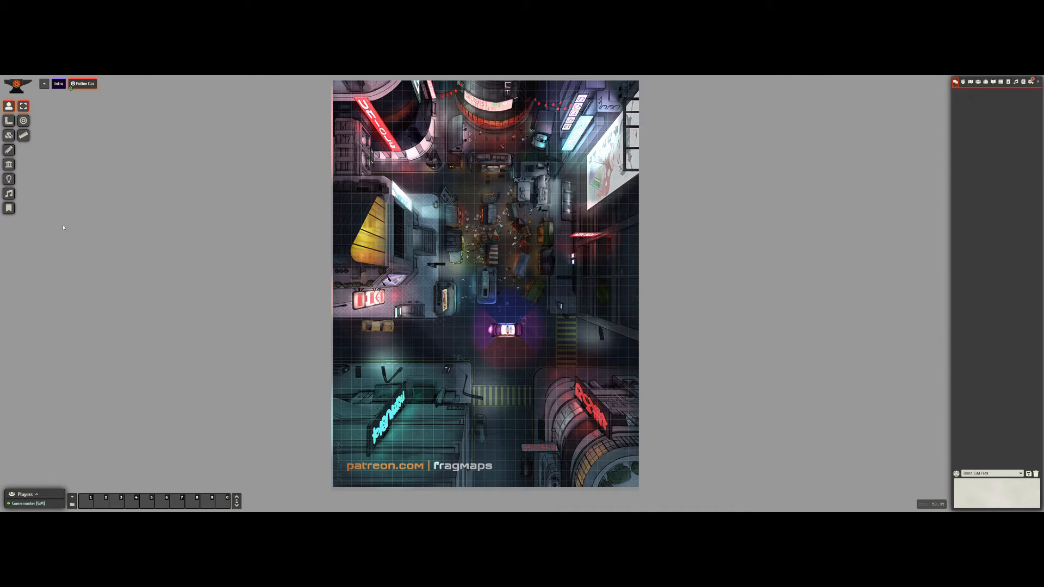
# Inspect the basic settings of the blue light on the police car, including its emission angle.
pyautogui.click(8, 180)
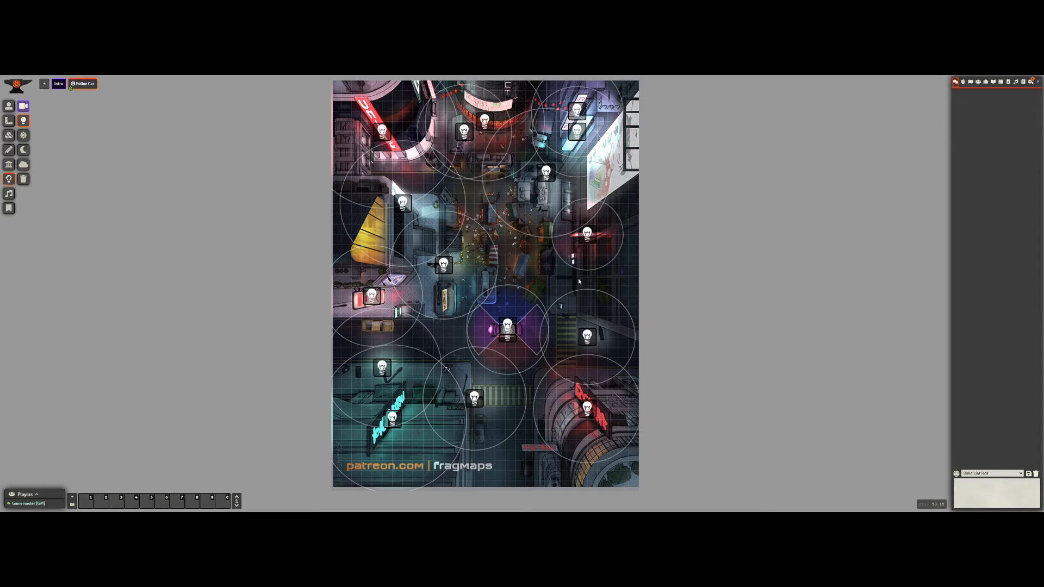
pyautogui.moveTo(532, 381); pyautogui.dragTo(509, 337)
pyautogui.scroll(7, 476, 300)
pyautogui.scroll(3, 475, 300)
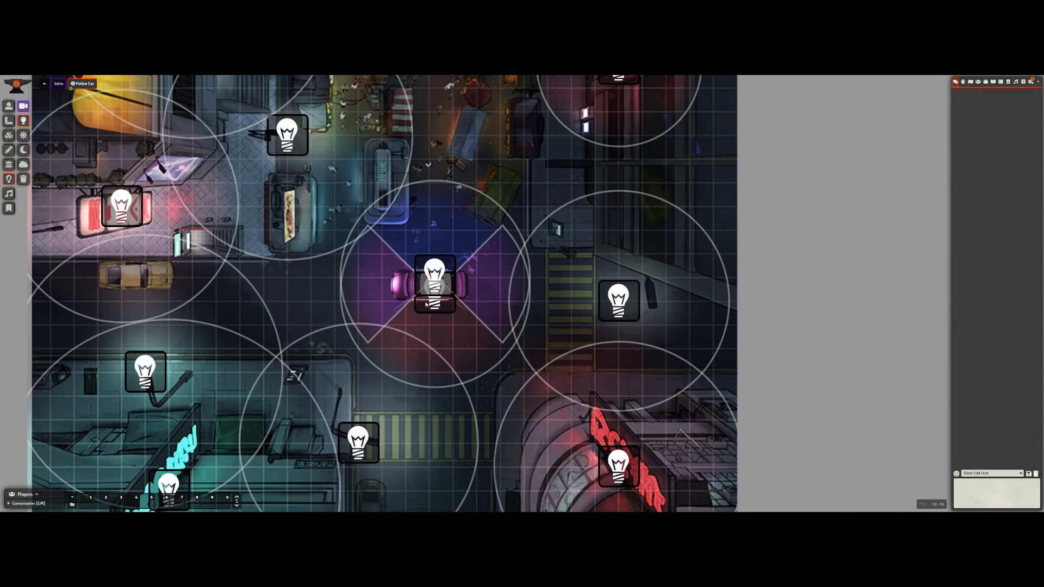
pyautogui.moveTo(524, 397); pyautogui.dragTo(562, 415)
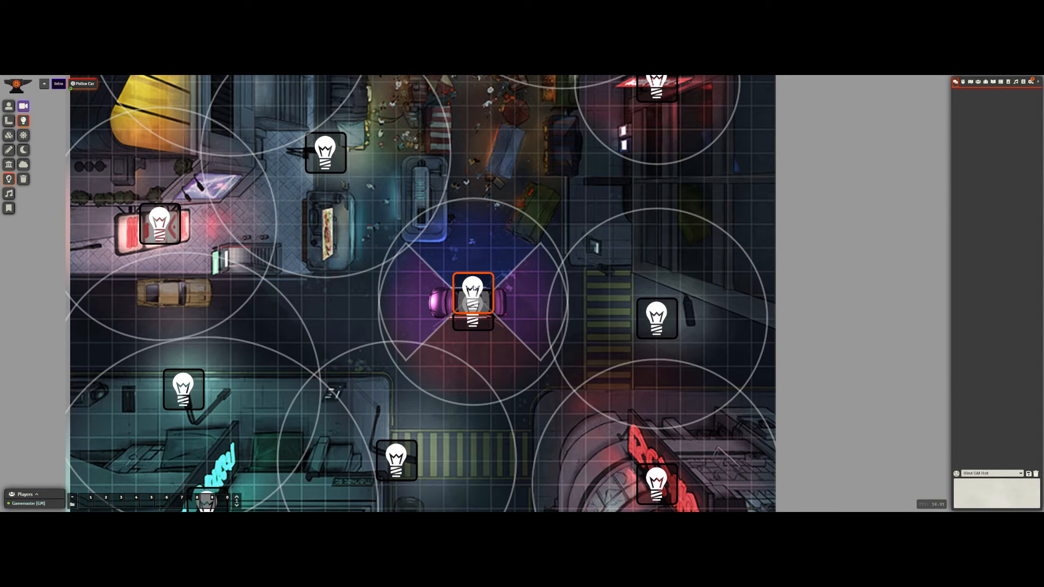
pyautogui.doubleClick(474, 286)
pyautogui.moveTo(514, 233); pyautogui.dragTo(650, 205)
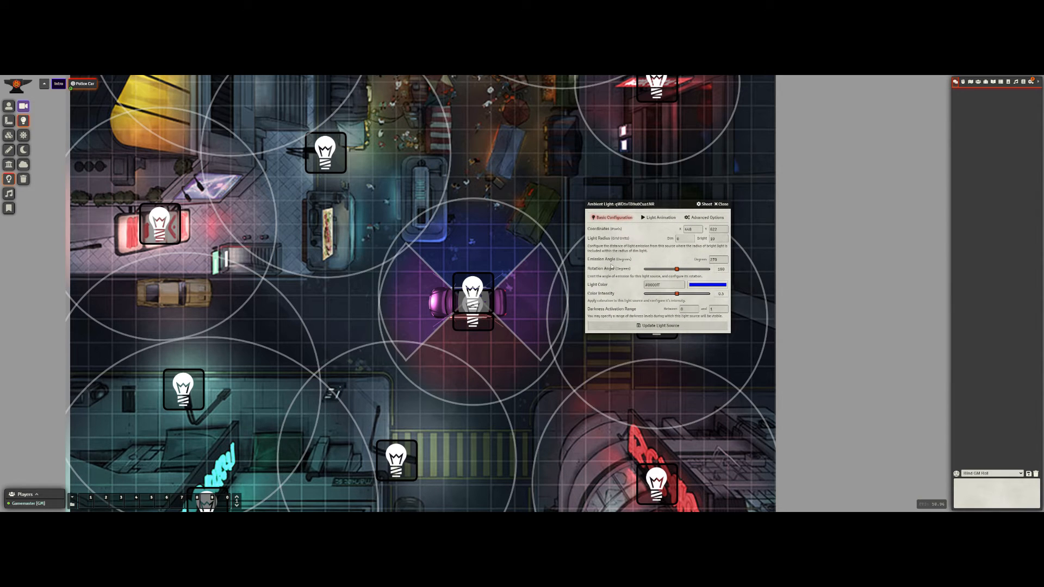
pyautogui.doubleClick(715, 262)
pyautogui.click(661, 262)
# Inspect the police car's red light settings for comparison with the blue light, and close them.
pyautogui.doubleClick(473, 324)
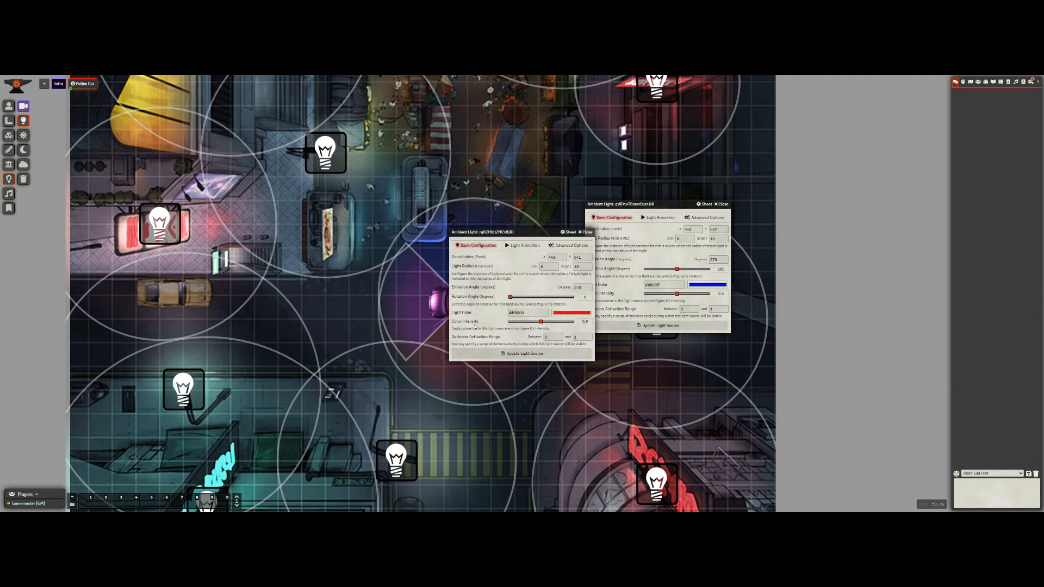
pyautogui.moveTo(519, 237); pyautogui.dragTo(710, 214)
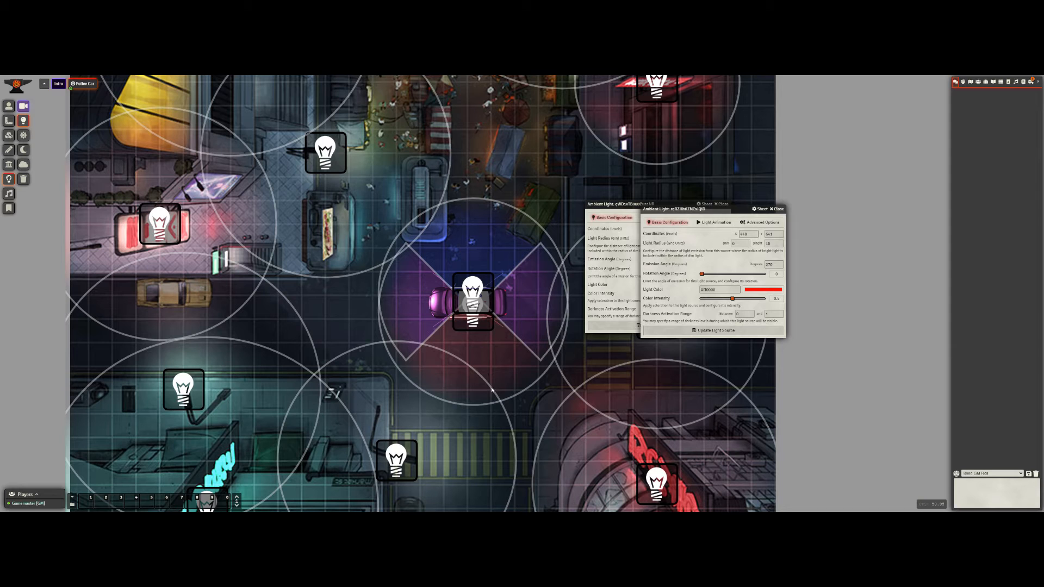
pyautogui.click(776, 208)
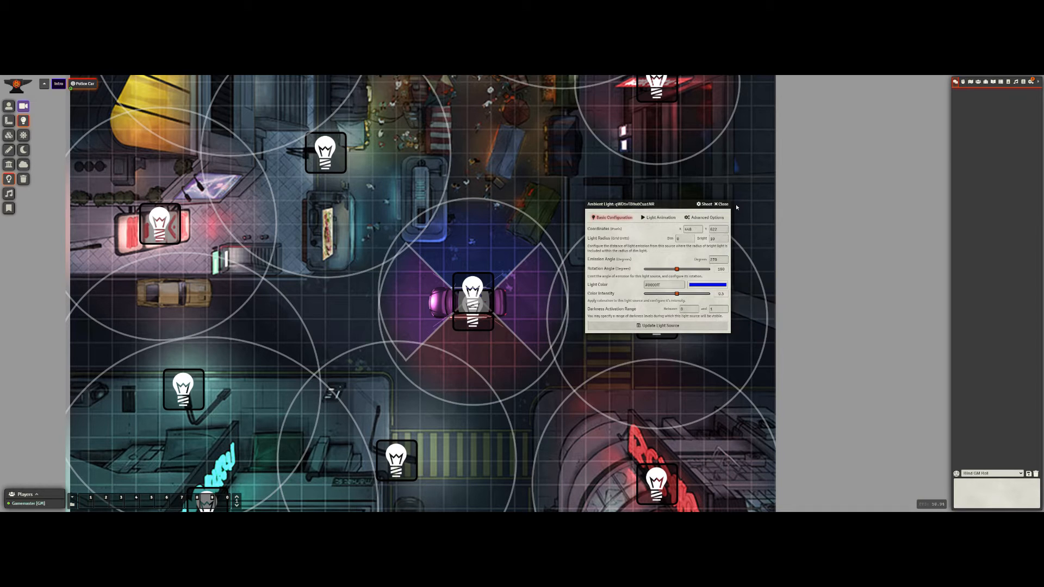
# Open the blue police light's active light configuration, close its basic settings window, and place the configuration beside the car.
pyautogui.moveTo(649, 211); pyautogui.dragTo(664, 179)
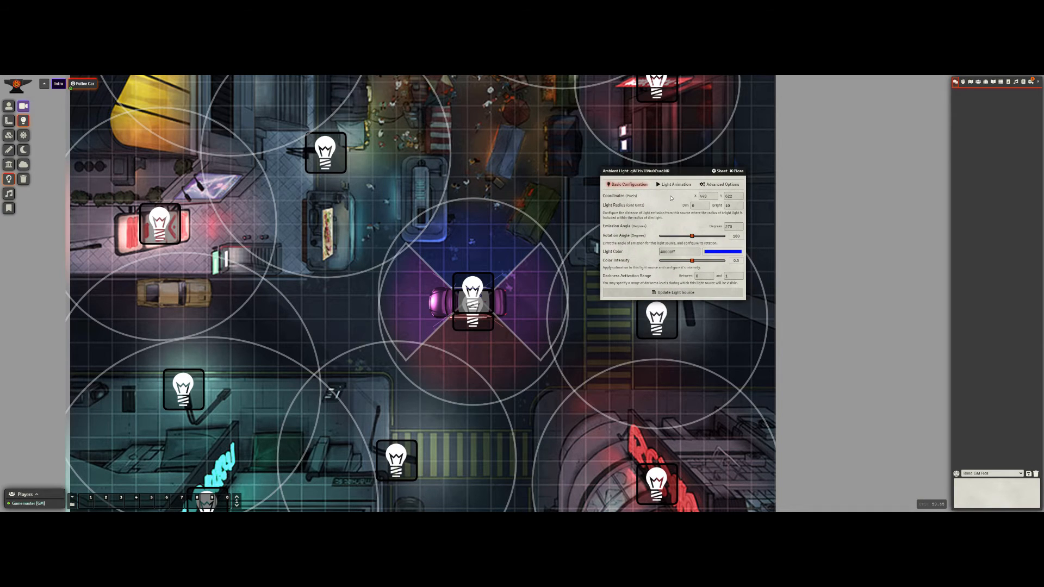
pyautogui.click(675, 185)
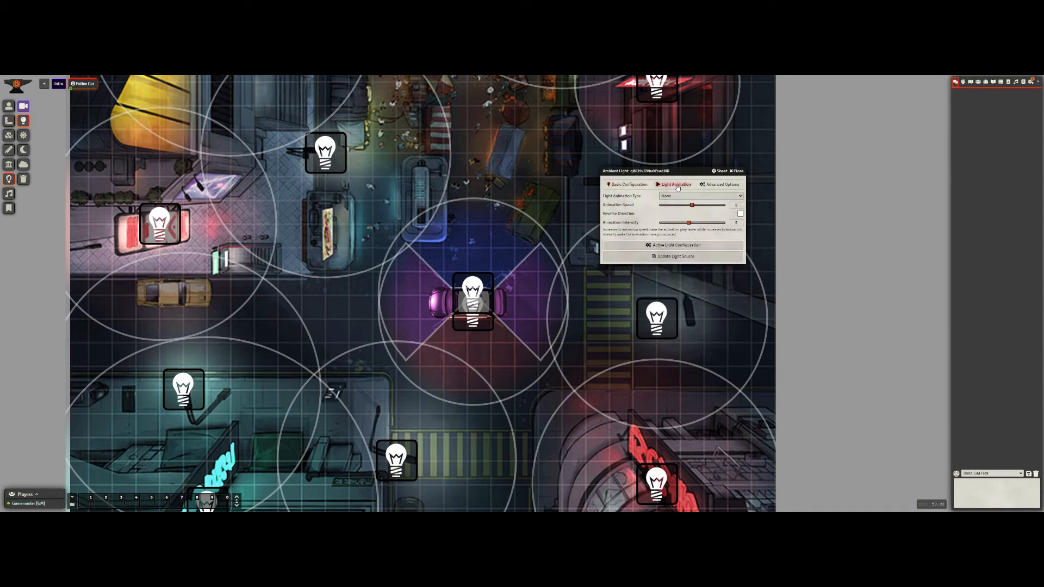
pyautogui.click(686, 247)
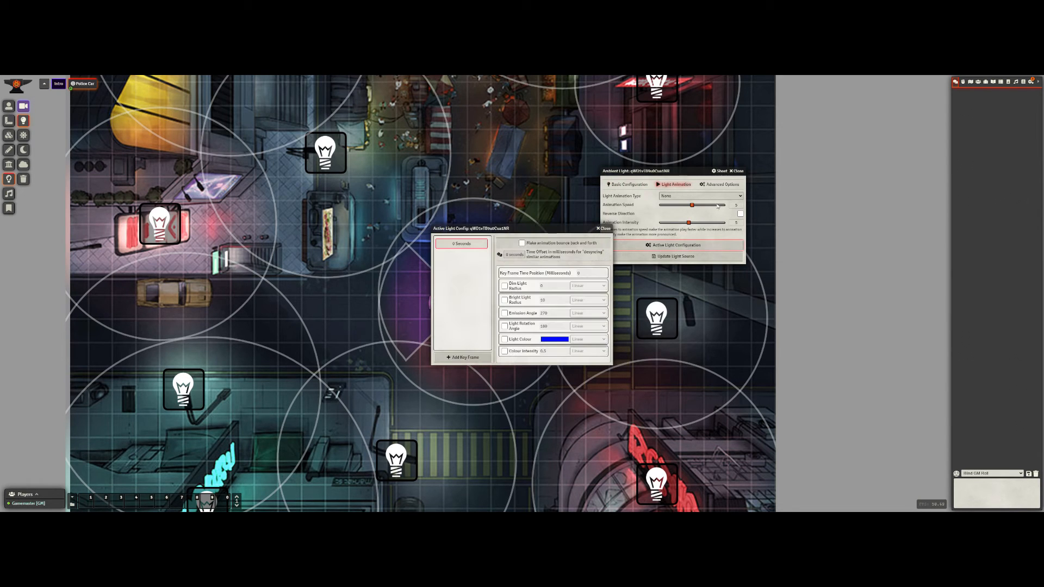
pyautogui.click(738, 172)
pyautogui.moveTo(554, 230); pyautogui.dragTo(708, 169)
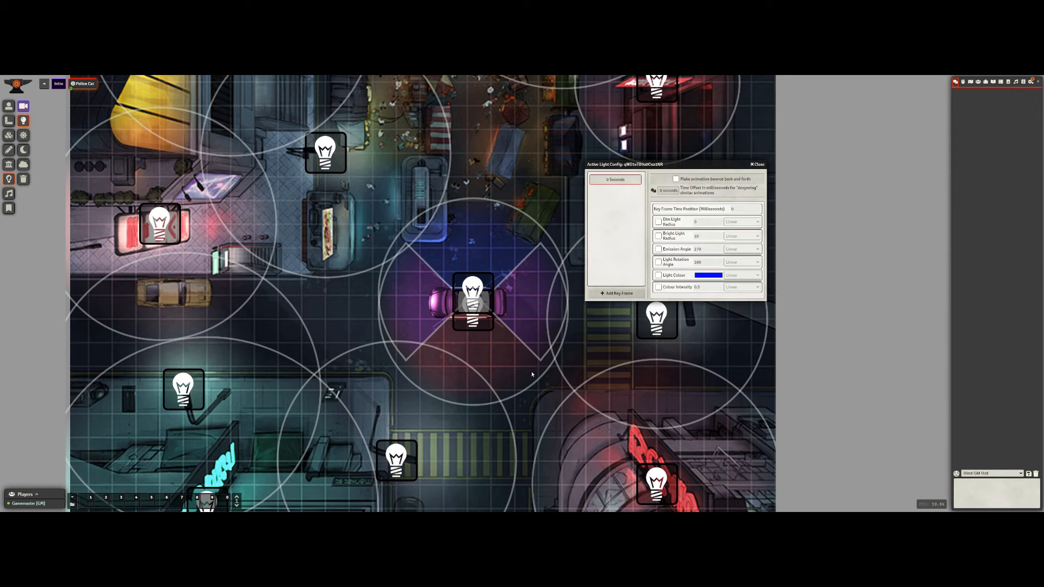
# Add a second key frame to the blue police light and set its time position to 125 milliseconds.
pyautogui.click(620, 294)
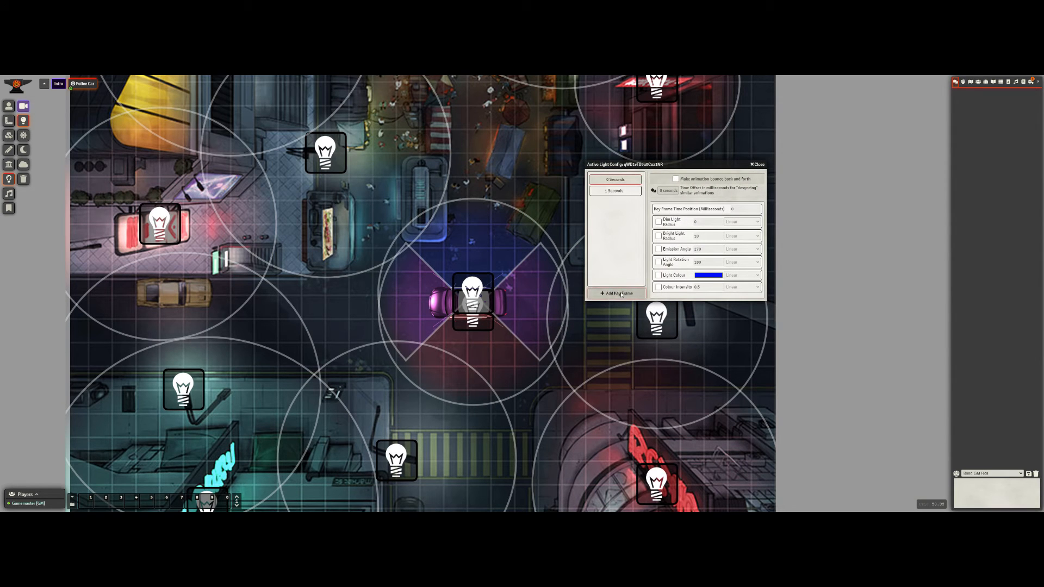
pyautogui.click(609, 191)
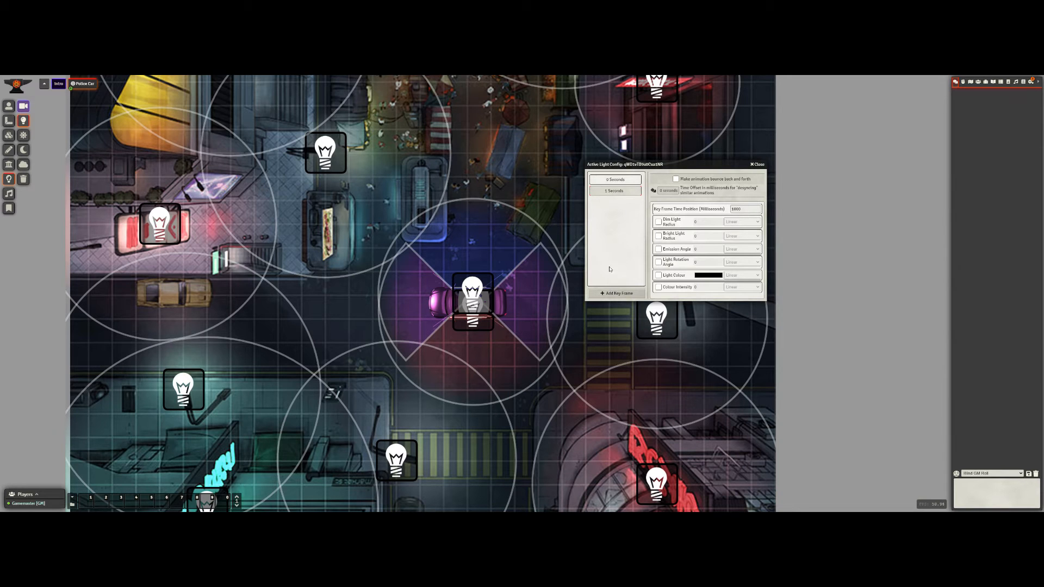
pyautogui.click(618, 181)
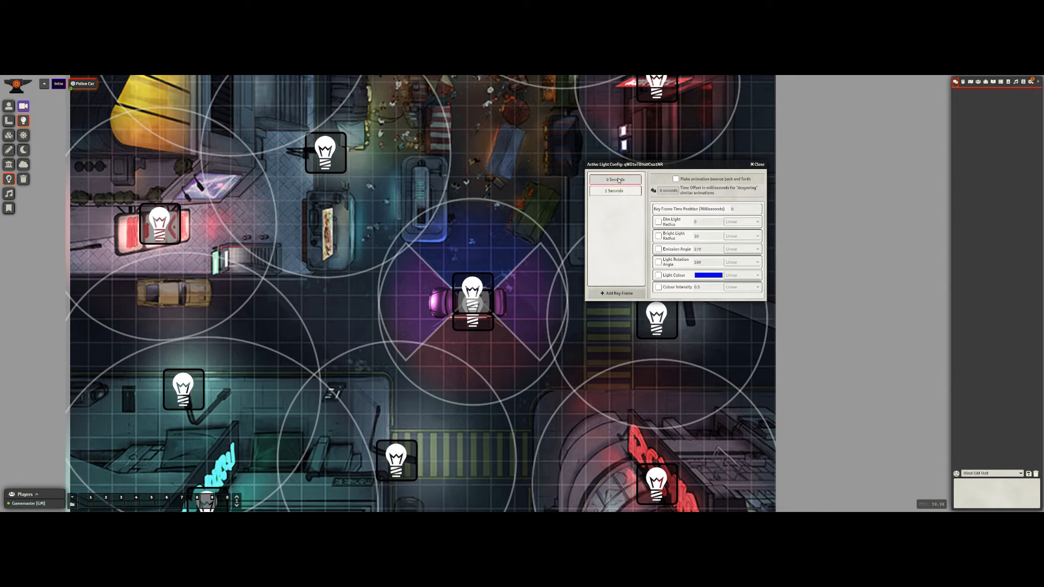
pyautogui.click(617, 191)
pyautogui.doubleClick(738, 208)
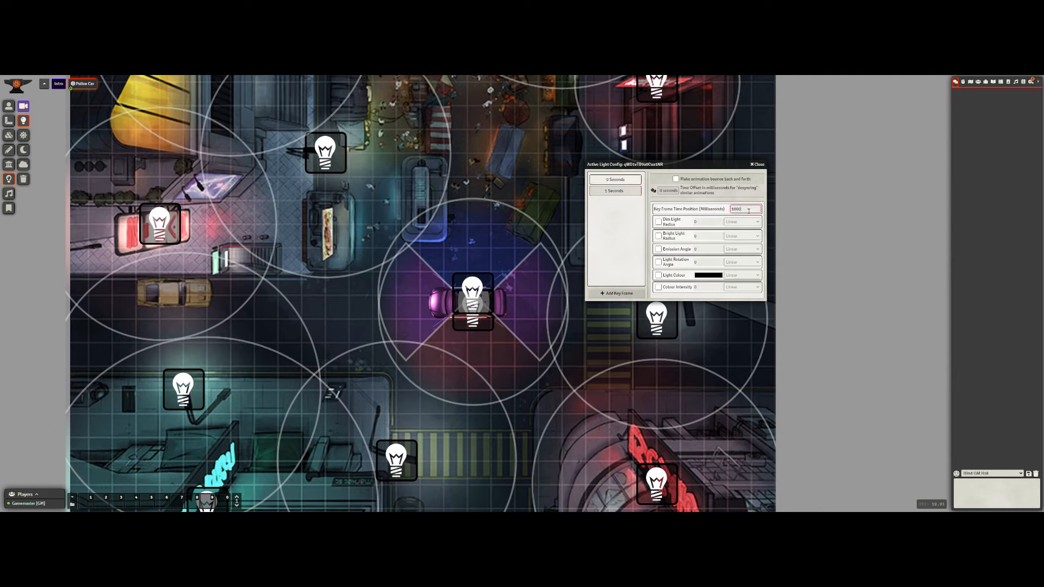
pyautogui.write('125')
pyautogui.press('Return')
# Add a third key frame to the blue light and set its time position to 250 milliseconds.
pyautogui.click(609, 179)
pyautogui.click(619, 295)
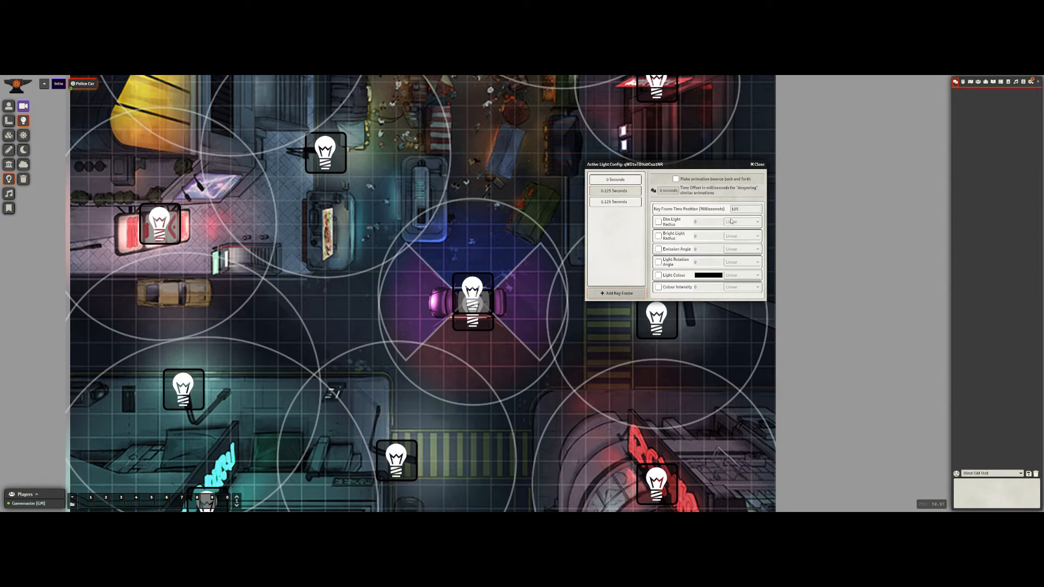
pyautogui.click(614, 202)
pyautogui.moveTo(757, 210); pyautogui.dragTo(723, 210)
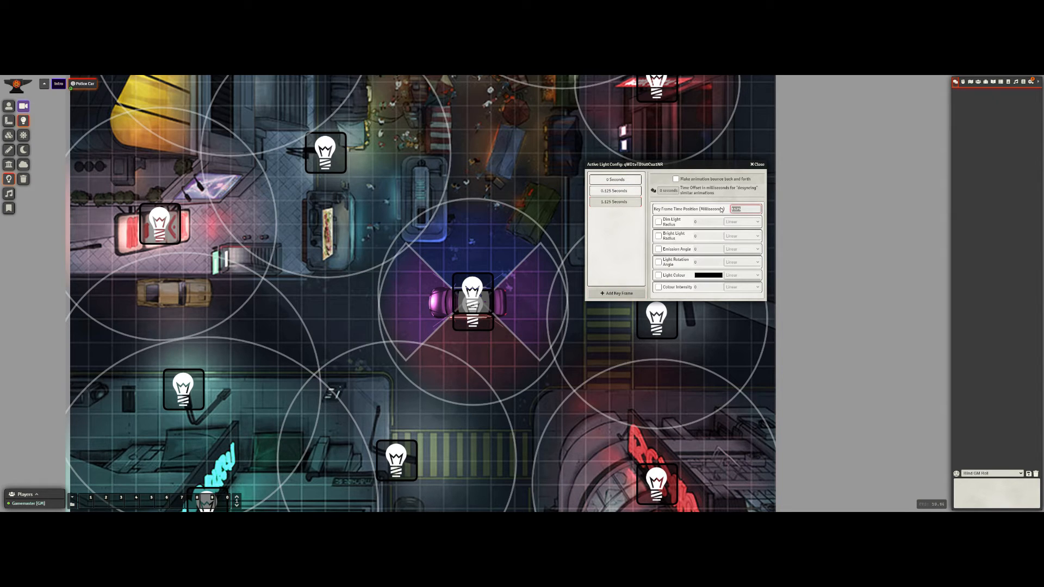
pyautogui.write('25')
pyautogui.press('Return')
# Enable bright light radius animation on the blue light's first two key frames, with radius 10 at 0 seconds and 0 at 0.125 seconds.
pyautogui.click(622, 180)
pyautogui.click(622, 180)
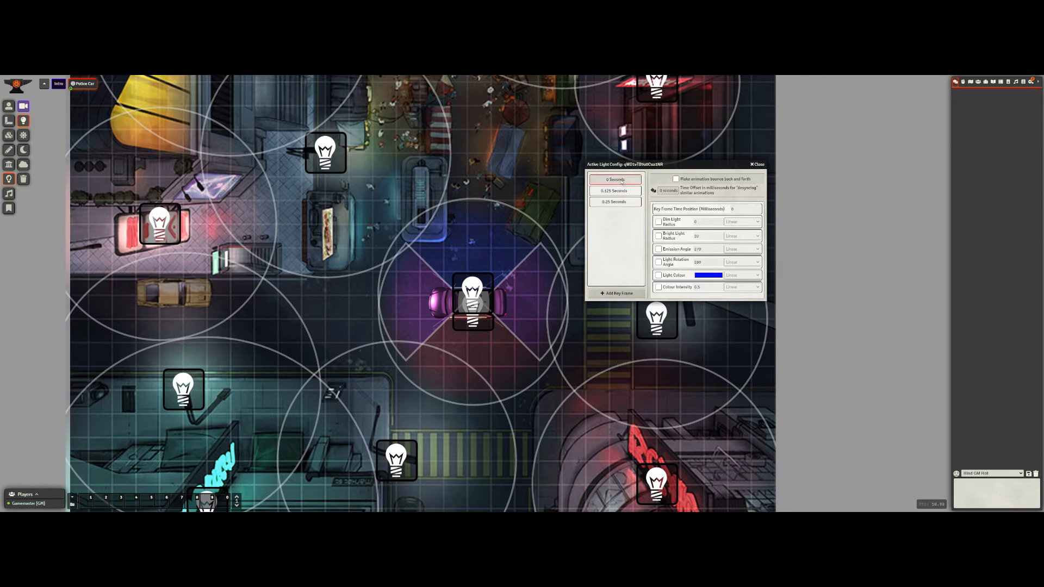
pyautogui.click(658, 236)
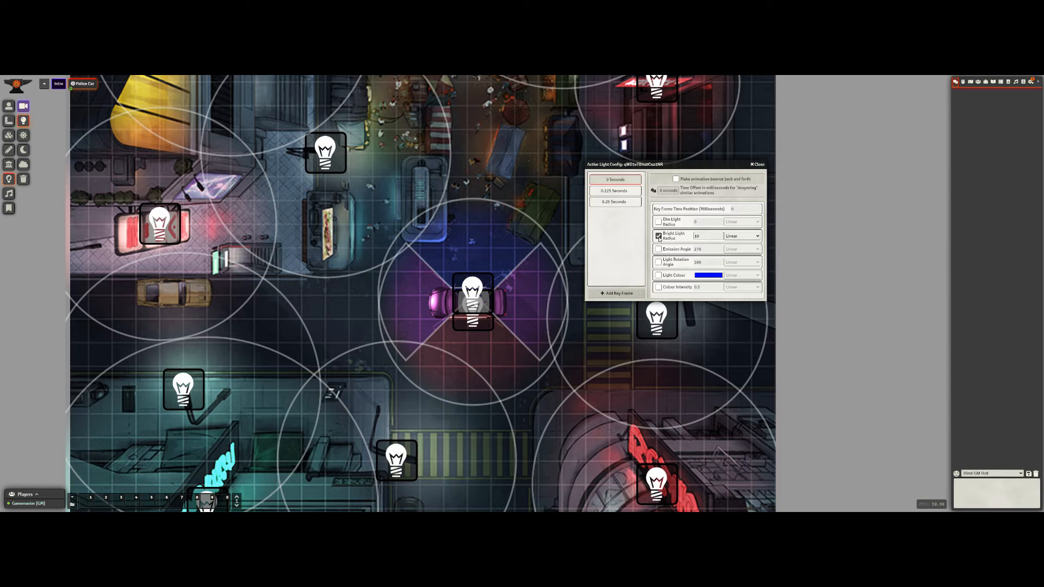
pyautogui.click(710, 239)
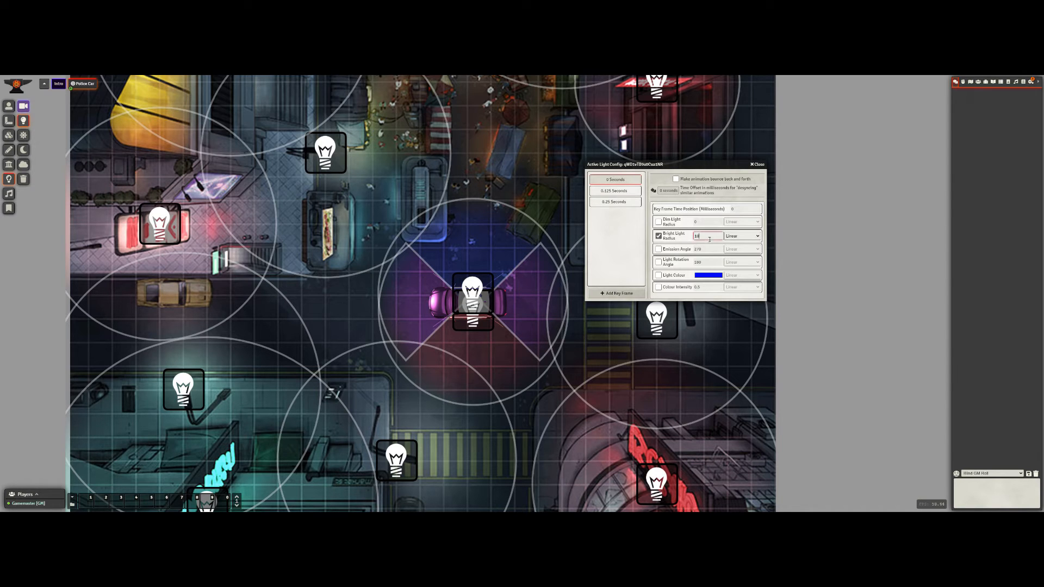
pyautogui.click(679, 237)
pyautogui.click(616, 193)
pyautogui.click(658, 237)
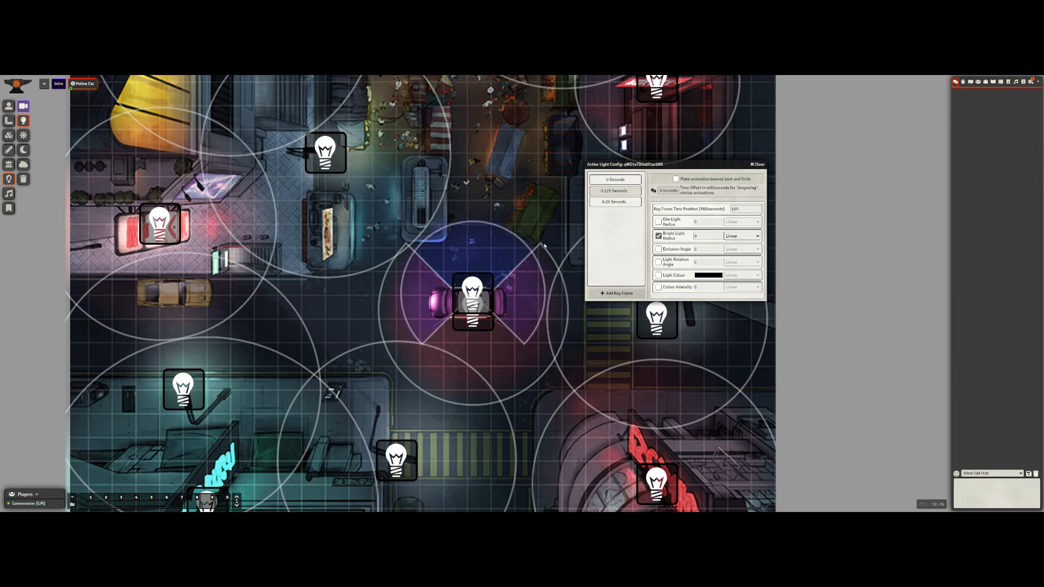
# Enable a bright light radius of 10 on the 0.25-second key frame, check all three frames, and close the blue light's configuration.
pyautogui.click(614, 202)
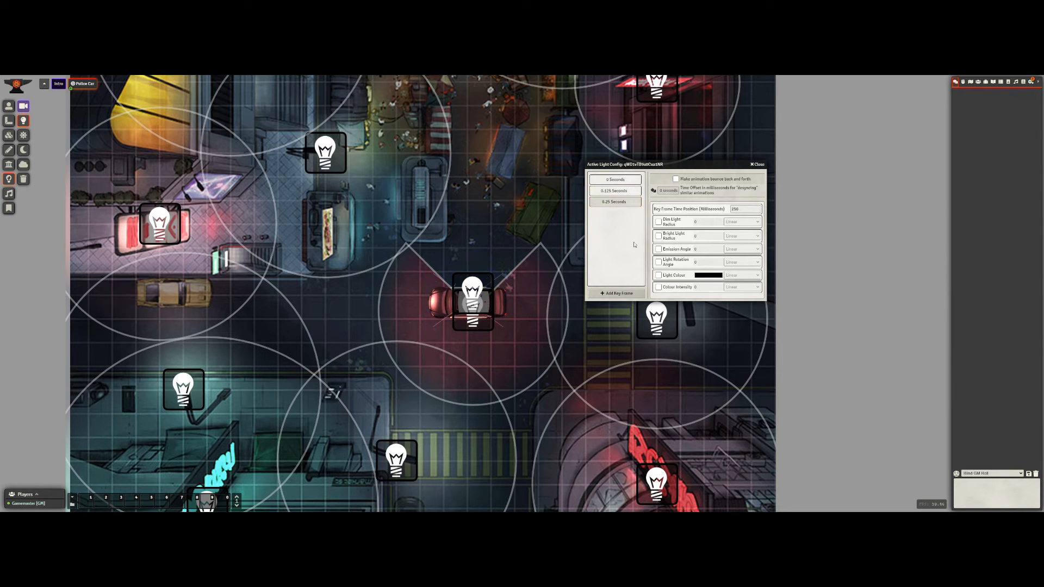
pyautogui.click(658, 236)
pyautogui.moveTo(708, 238); pyautogui.dragTo(690, 240)
pyautogui.write('10')
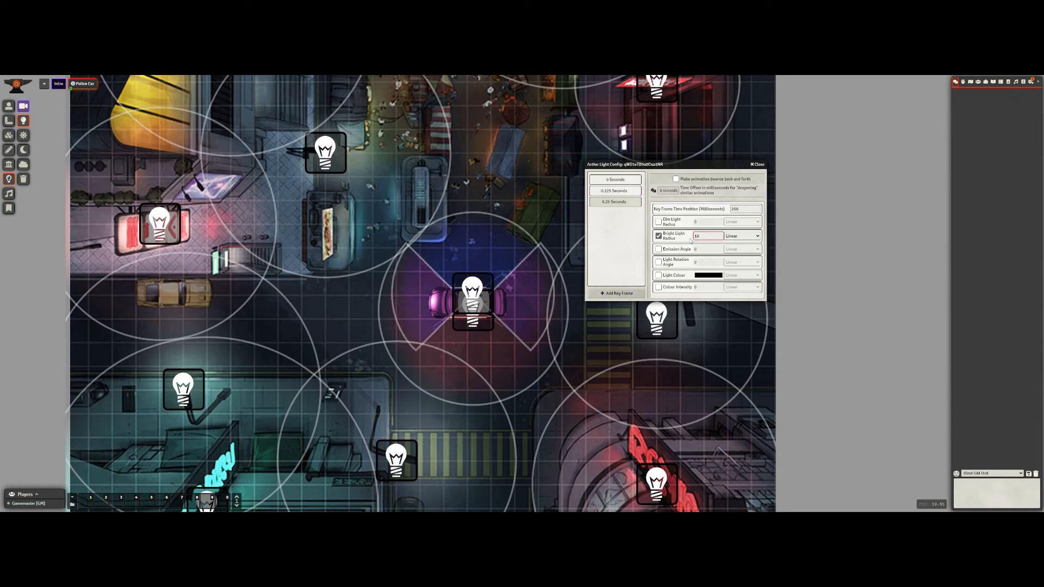
pyautogui.press('Return')
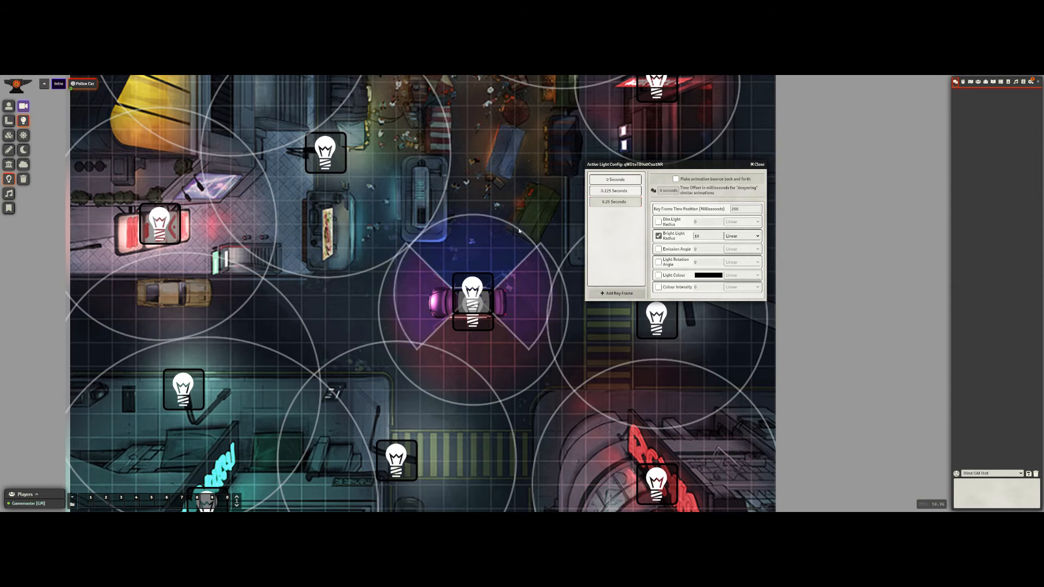
pyautogui.click(614, 179)
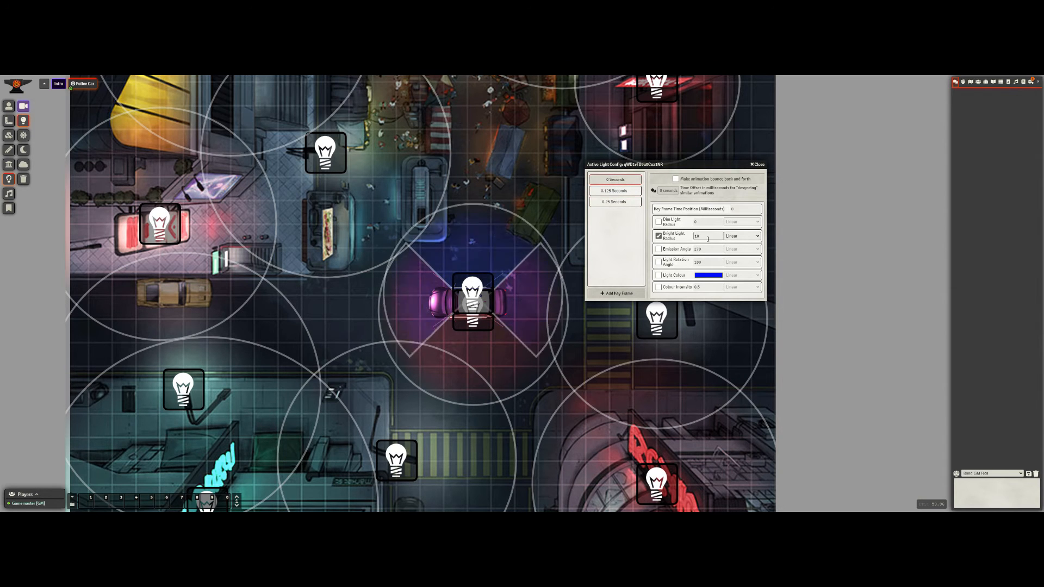
pyautogui.click(614, 191)
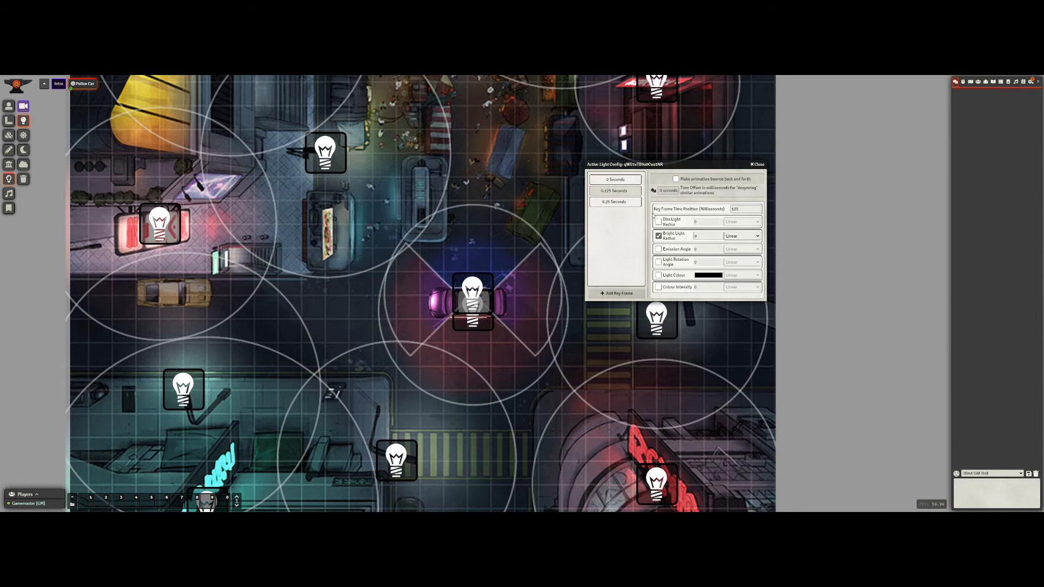
pyautogui.click(611, 202)
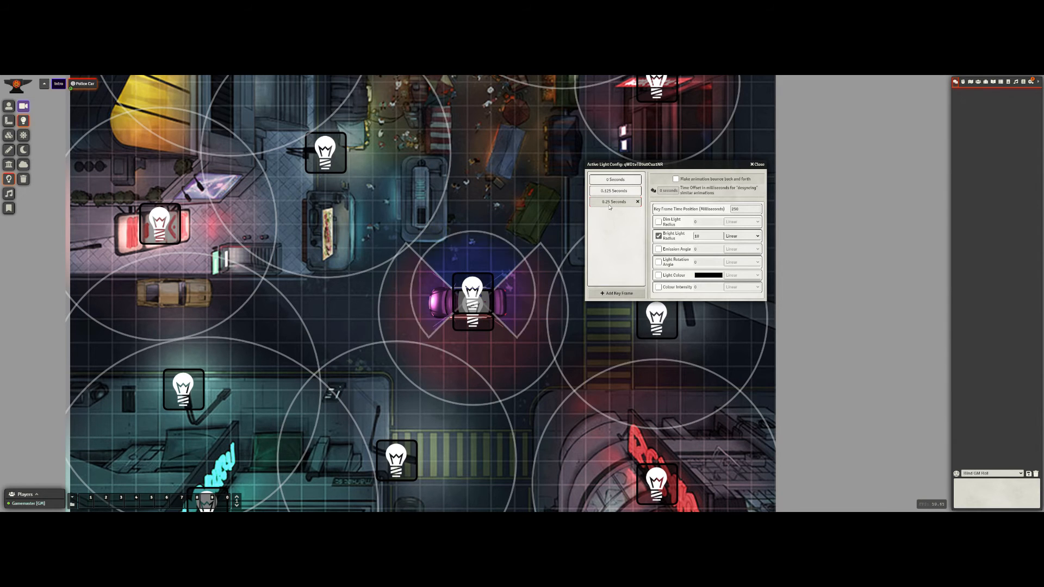
pyautogui.click(757, 164)
# Open the police car's red light's active light configuration, close its light settings window, and place the configuration beside the car.
pyautogui.doubleClick(478, 328)
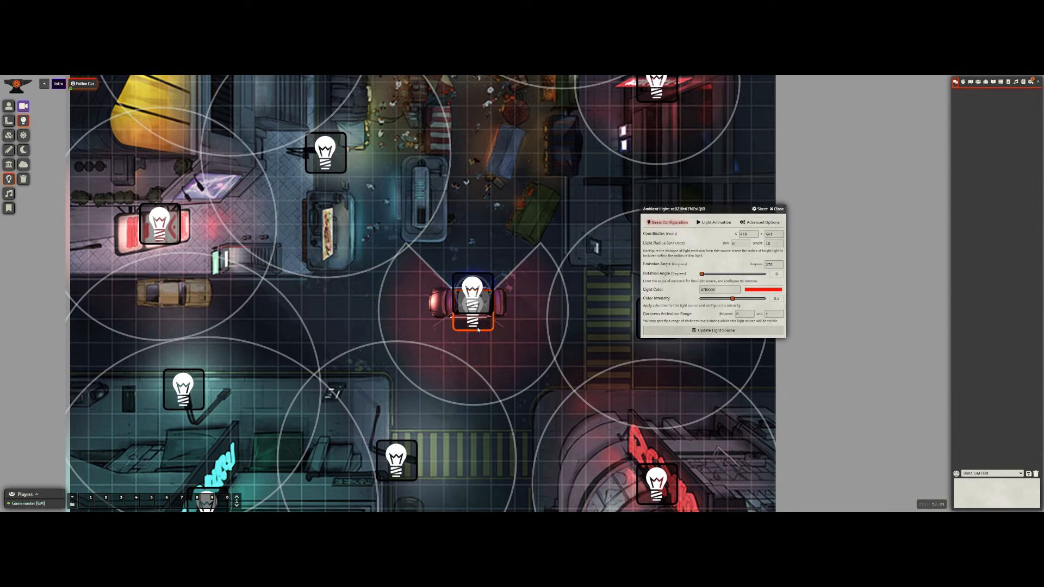
pyautogui.click(713, 223)
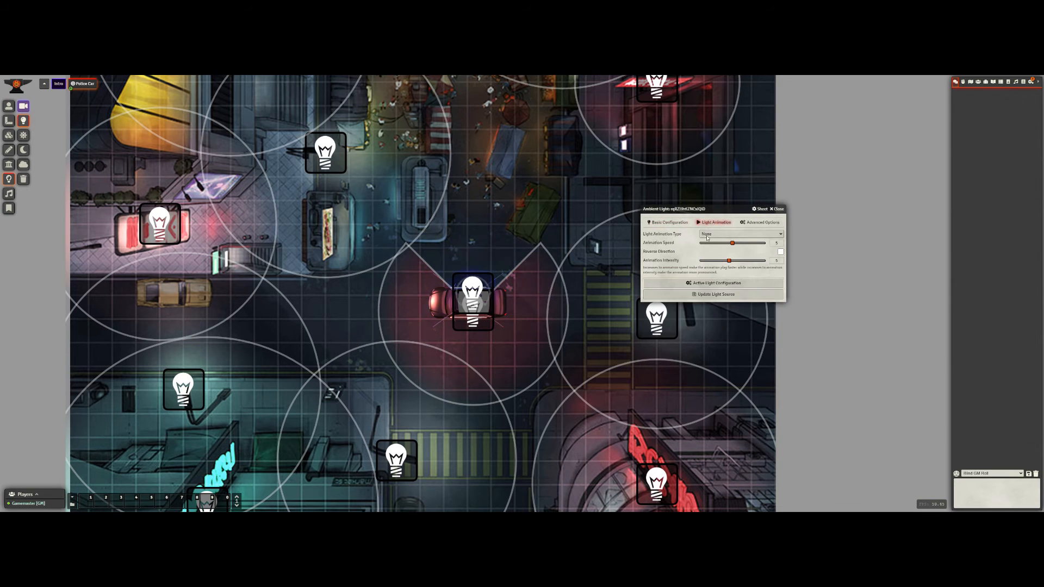
pyautogui.click(703, 284)
pyautogui.click(777, 209)
pyautogui.moveTo(571, 235); pyautogui.dragTo(739, 170)
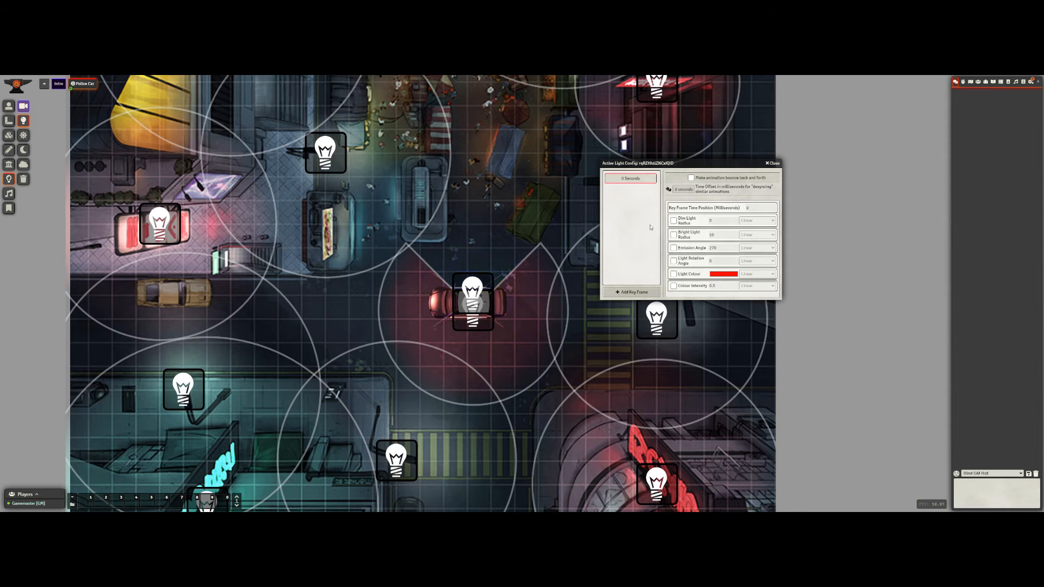
# Add two key frames to the red light and set the second frame's time position to 125 milliseconds.
pyautogui.click(632, 292)
pyautogui.click(632, 293)
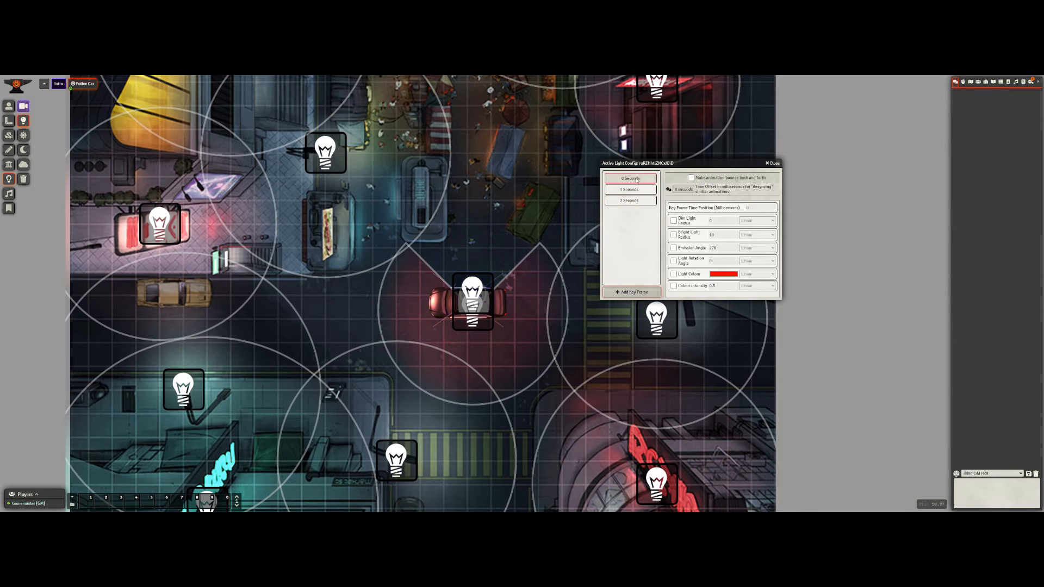
pyautogui.click(630, 189)
pyautogui.moveTo(762, 212); pyautogui.dragTo(725, 212)
pyautogui.write('0.1')
pyautogui.press('BackSpace')
pyautogui.press('BackSpace')
pyautogui.write('125')
pyautogui.press('Return')
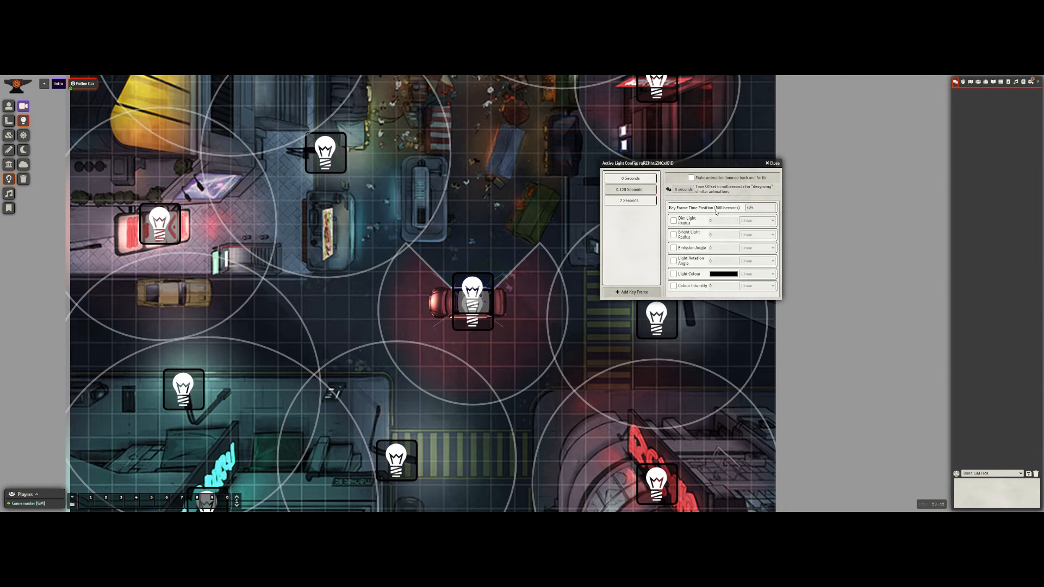
# Set the time position of the red light's last key frame to 250 milliseconds.
pyautogui.click(643, 202)
pyautogui.moveTo(767, 214); pyautogui.dragTo(694, 212)
pyautogui.write('2')
pyautogui.press('Return')
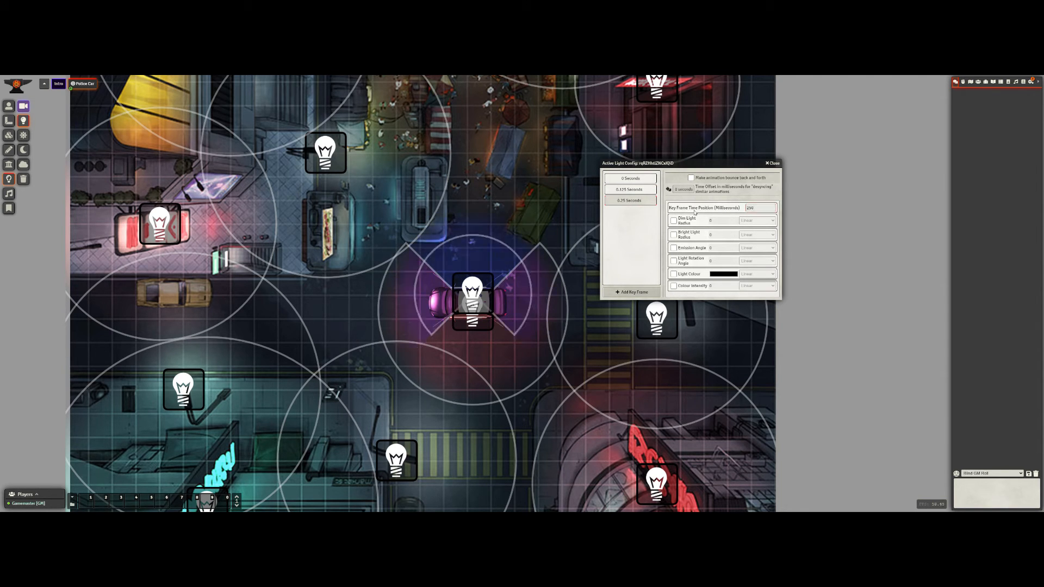
# Enable bright light radius animation on the red light's first two key frames, with radius 0 at 0 seconds and 10 at 0.125 seconds.
pyautogui.click(630, 178)
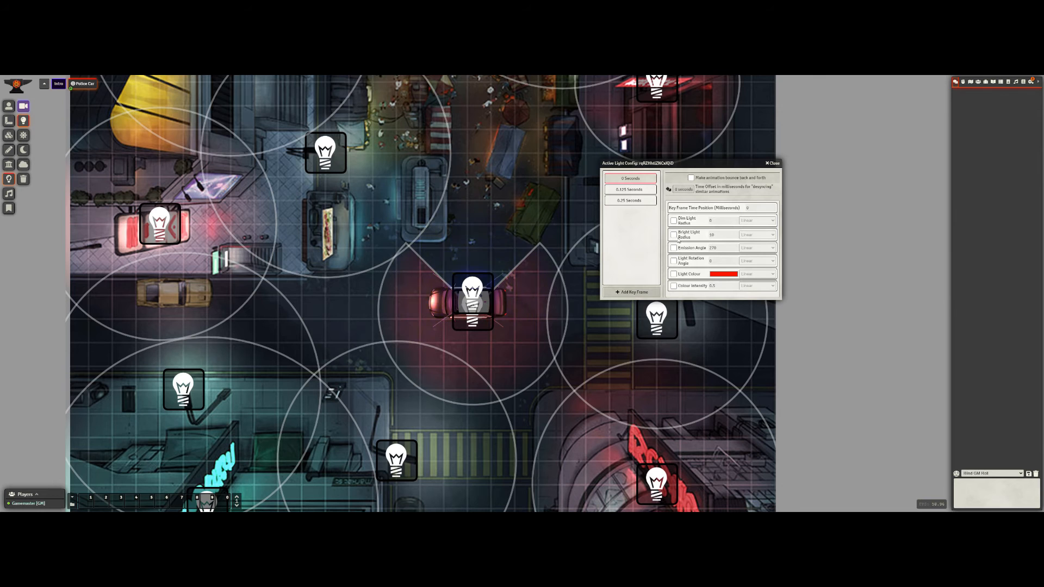
pyautogui.click(674, 235)
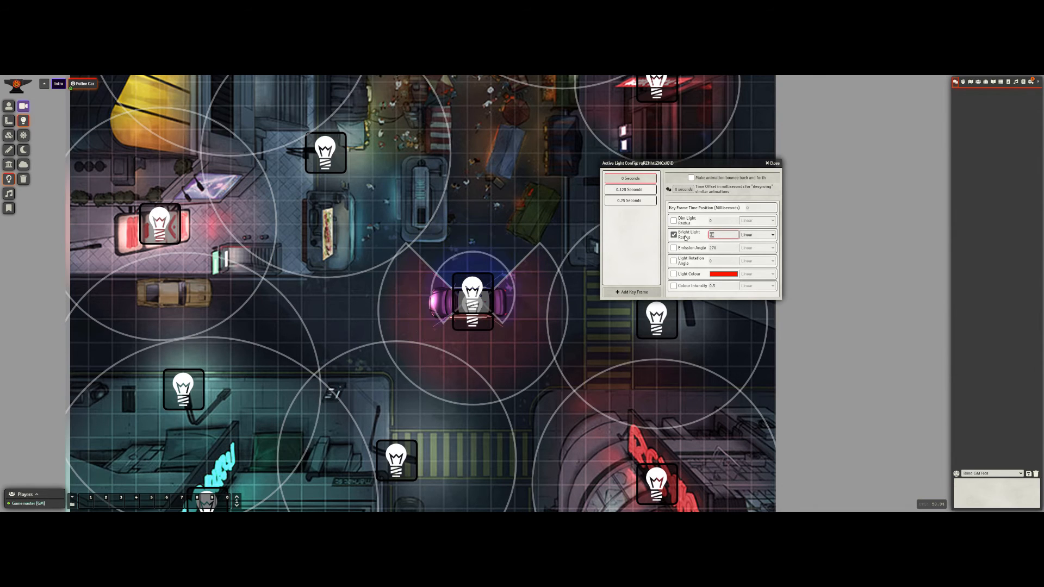
pyautogui.write('0')
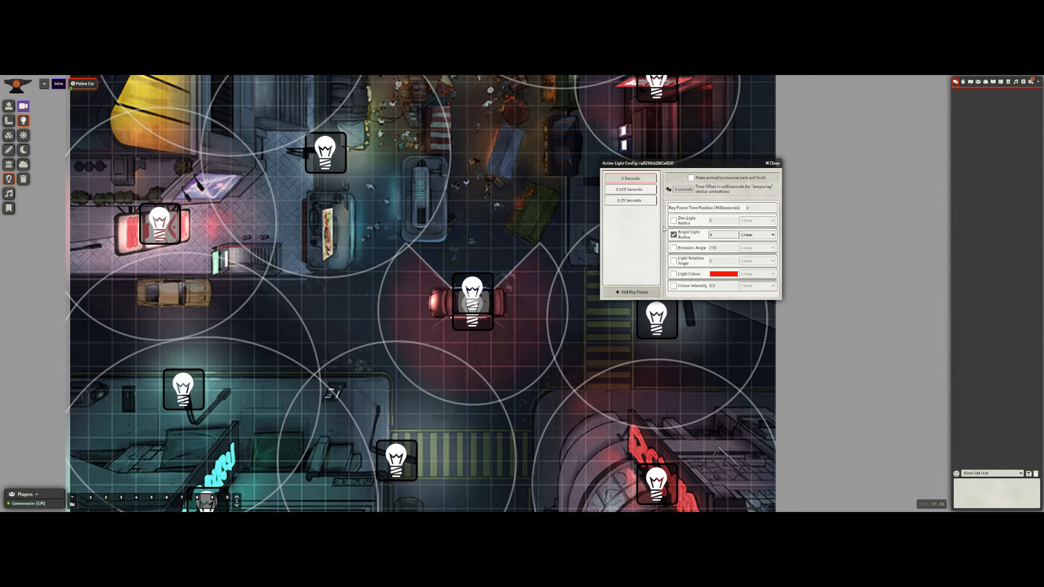
pyautogui.click(628, 191)
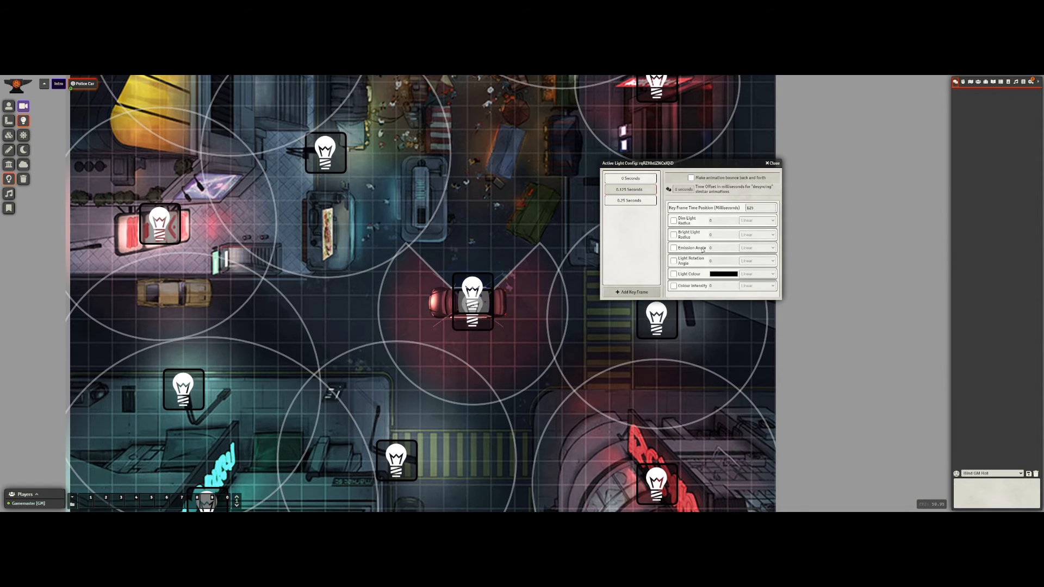
pyautogui.click(682, 237)
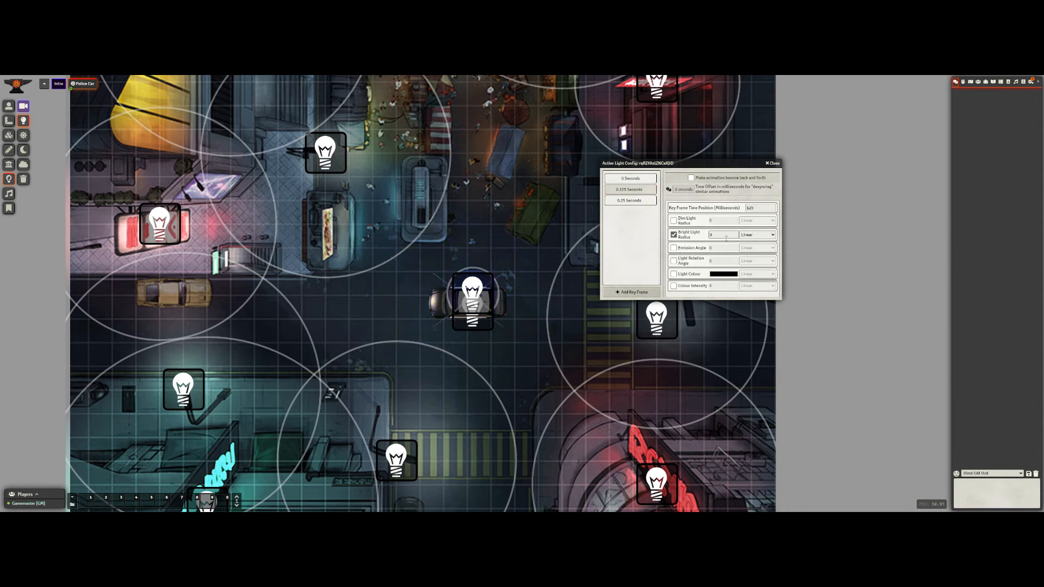
pyautogui.write('10')
# Enable a bright light radius of 0 on the red light's 0.25-second key frame and close the configuration.
pyautogui.click(629, 201)
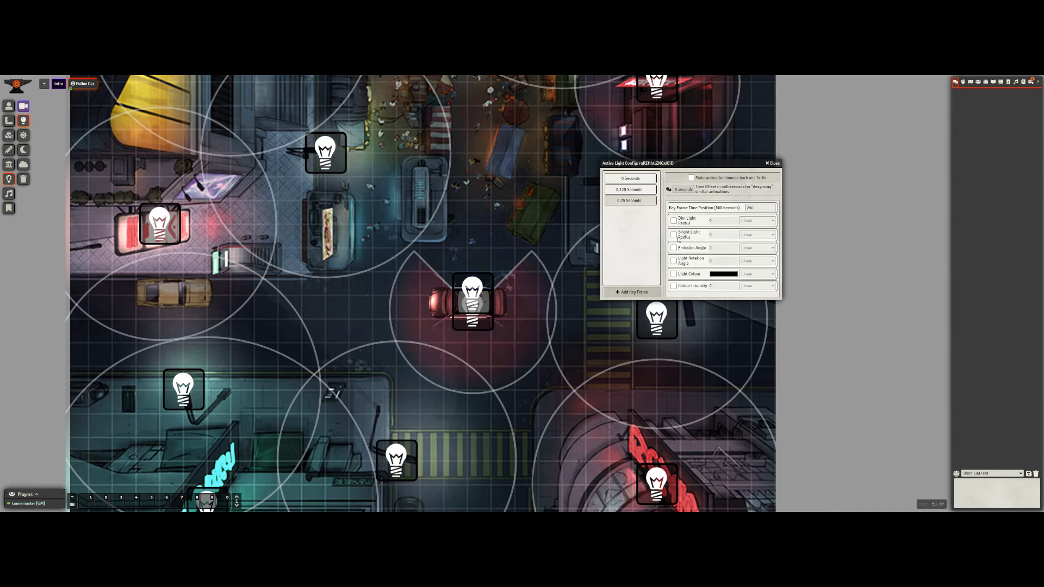
pyautogui.click(672, 235)
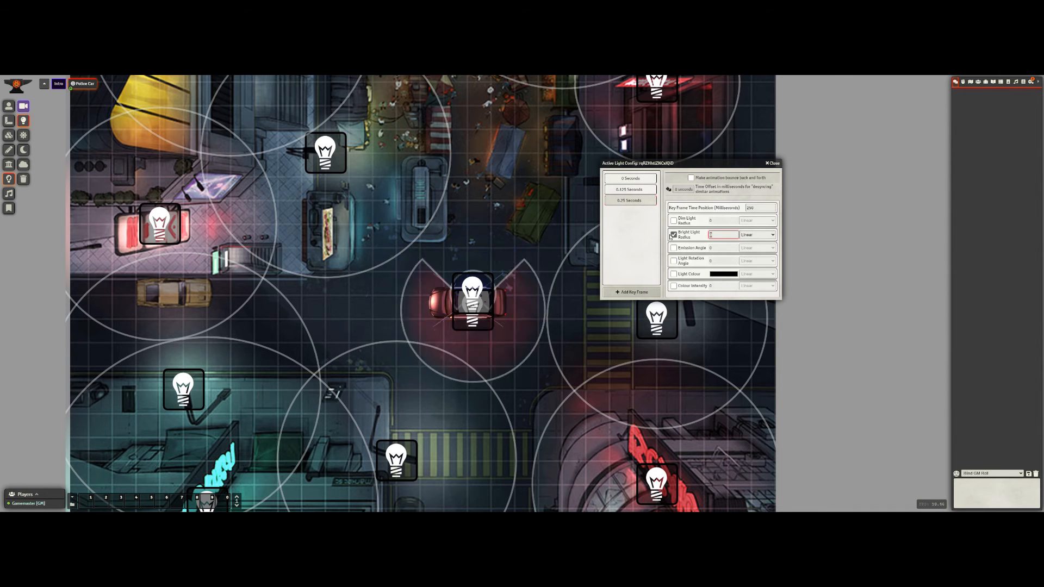
pyautogui.click(513, 328)
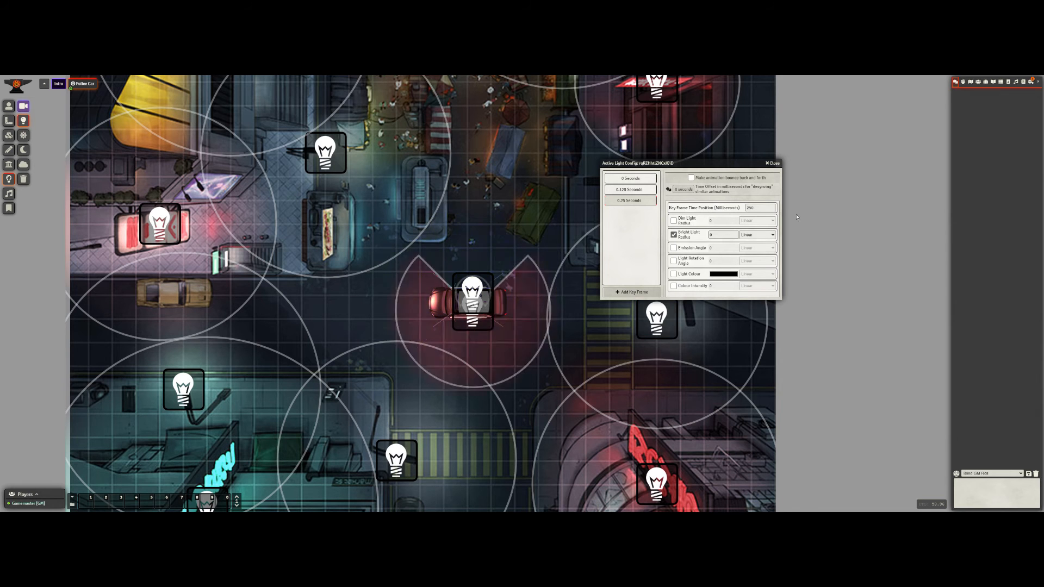
pyautogui.click(773, 163)
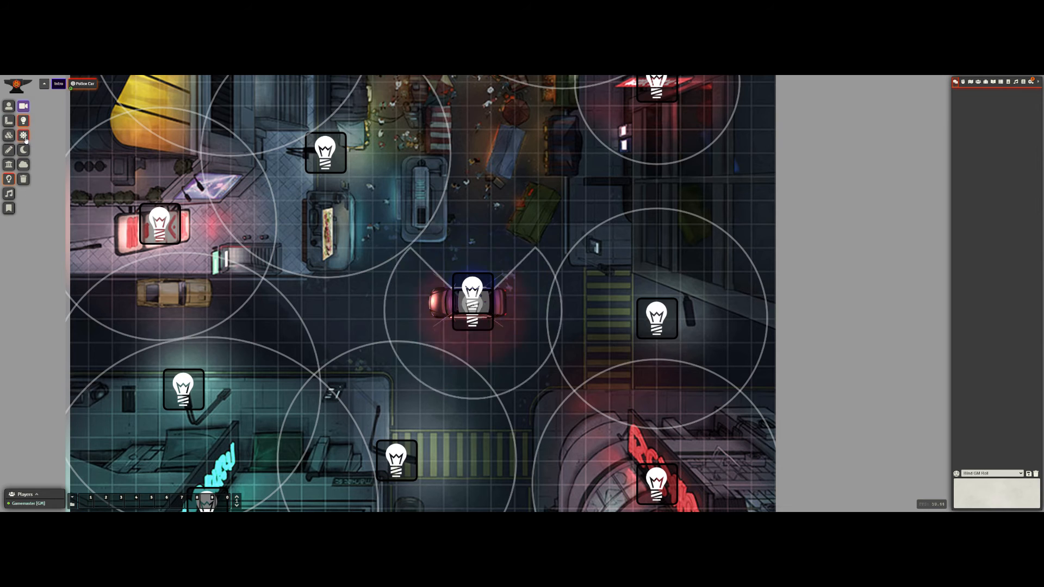
# Switch to the token controls and view the flashing police car lights within the whole street map.
pyautogui.click(8, 106)
pyautogui.scroll(-3, 648, 374)
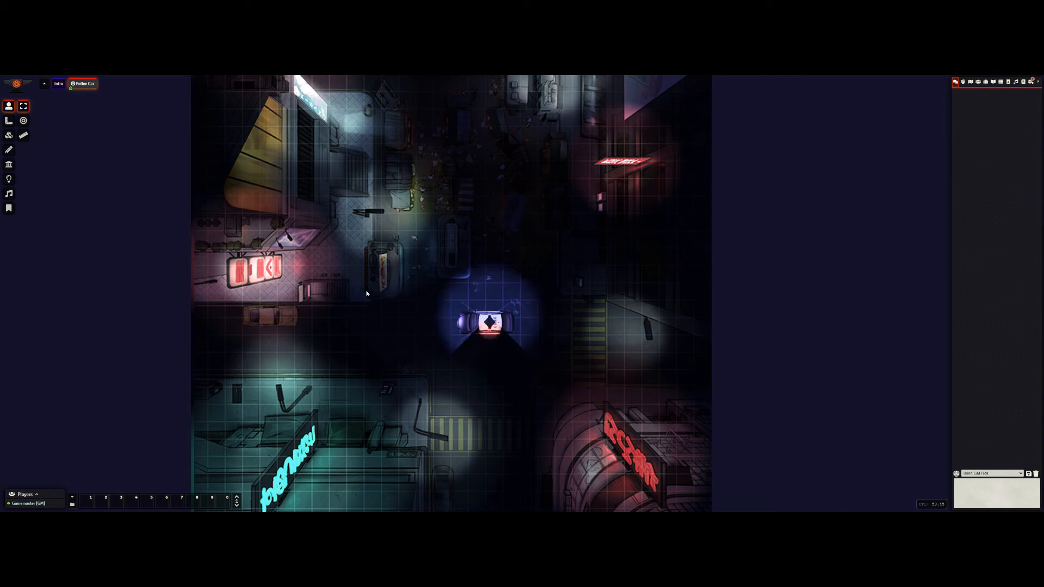
pyautogui.scroll(-6, 598, 294)
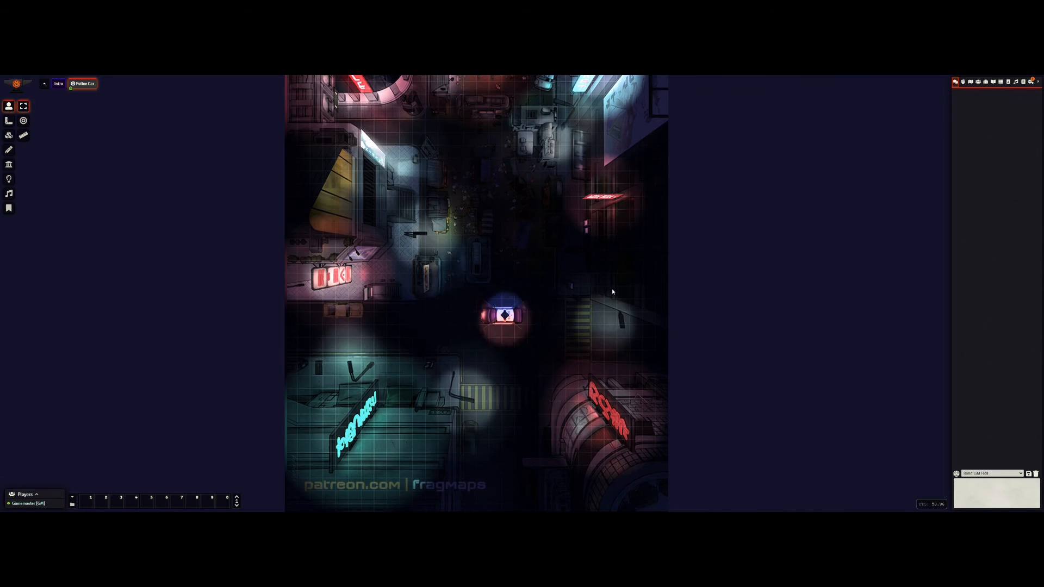
pyautogui.scroll(-3, 613, 292)
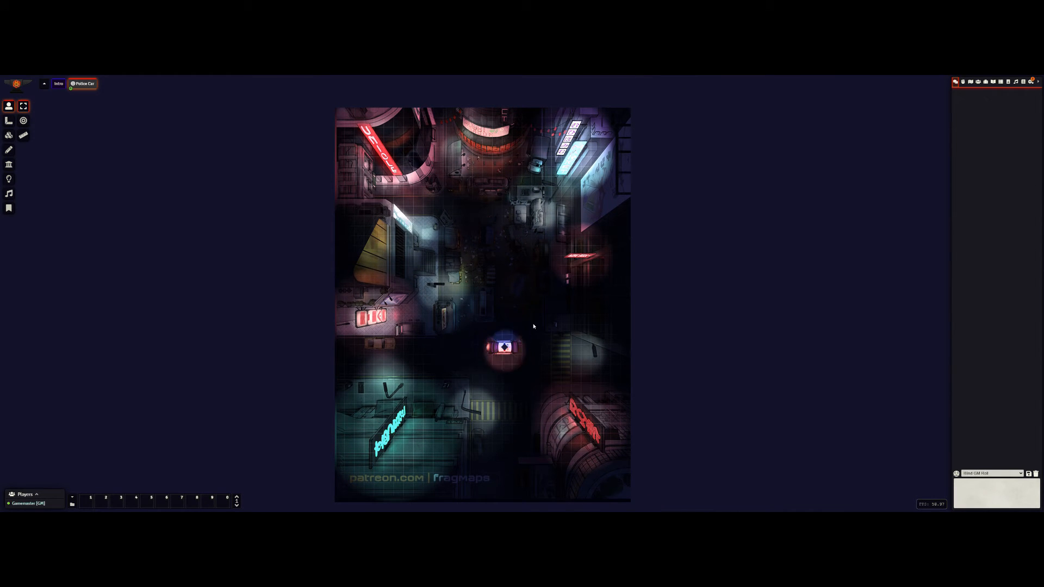
pyautogui.scroll(1, 496, 302)
pyautogui.scroll(1, 492, 352)
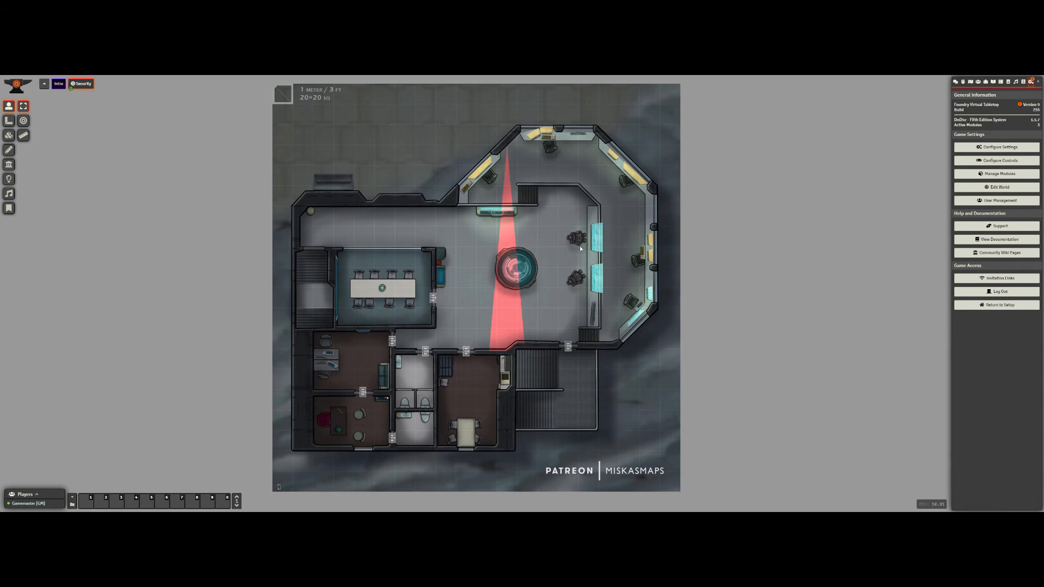
# Open the key frame configuration of the red beam light in the octagonal room and set a 1-second key frame's rotation angle to -90.
pyautogui.click(9, 180)
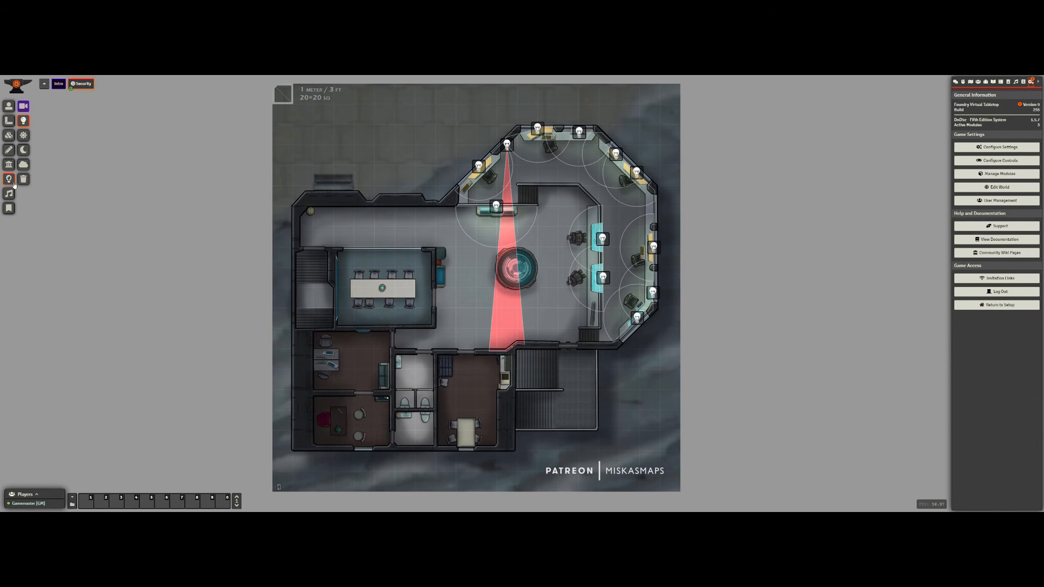
pyautogui.doubleClick(512, 149)
pyautogui.moveTo(521, 232); pyautogui.dragTo(703, 154)
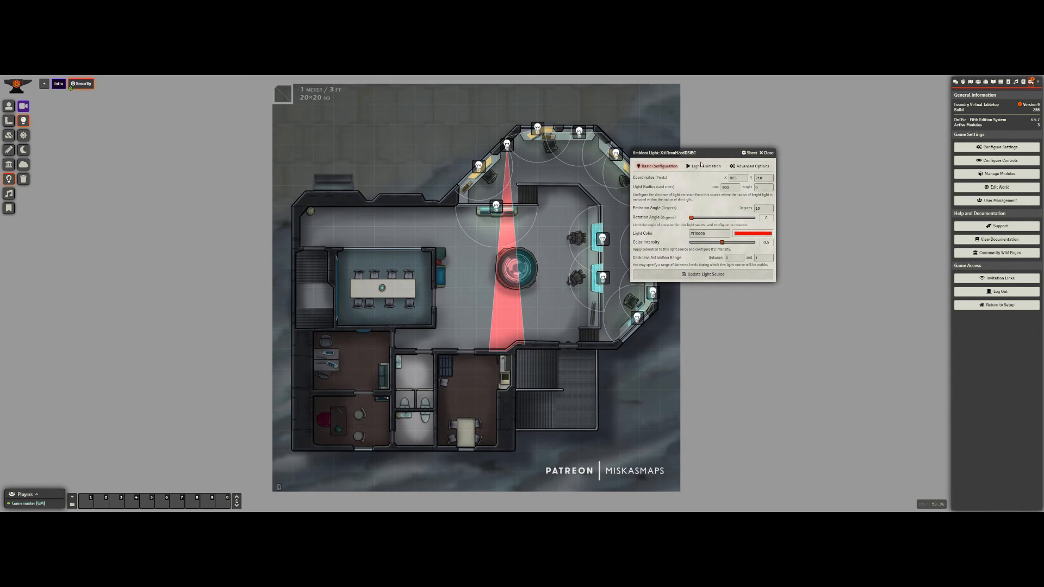
pyautogui.click(703, 166)
pyautogui.click(703, 228)
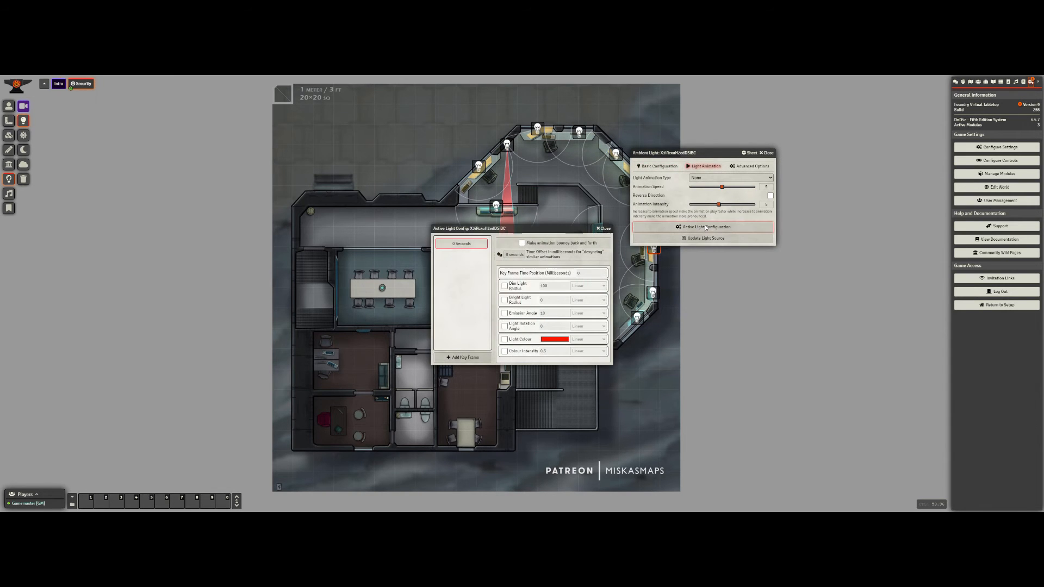
pyautogui.click(767, 153)
pyautogui.moveTo(510, 227); pyautogui.dragTo(688, 176)
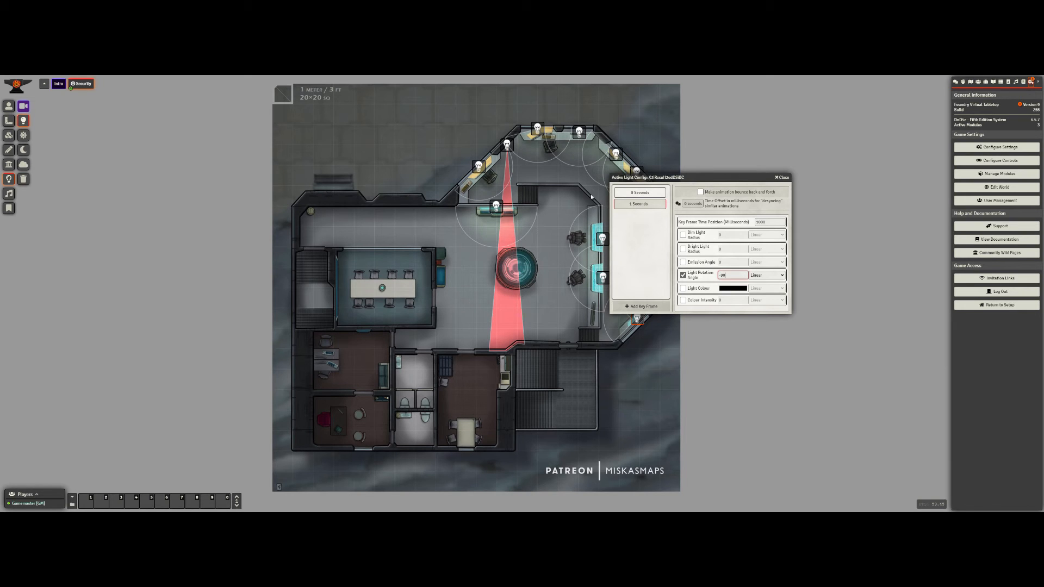
pyautogui.click(644, 265)
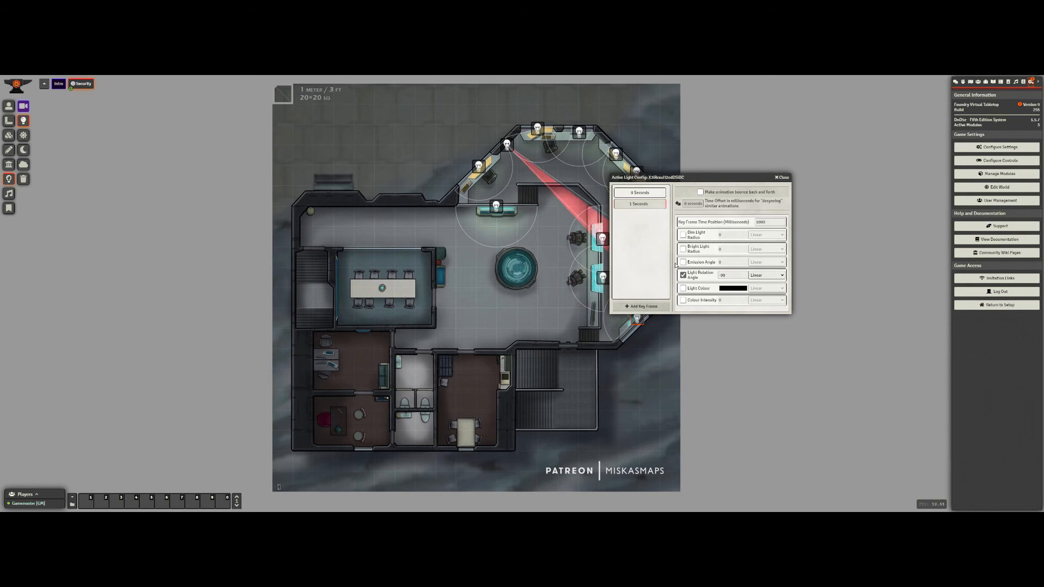
# Set the light rotation angle on the beam's 0-second key frame to 45, and adjust it to 30.
pyautogui.click(645, 194)
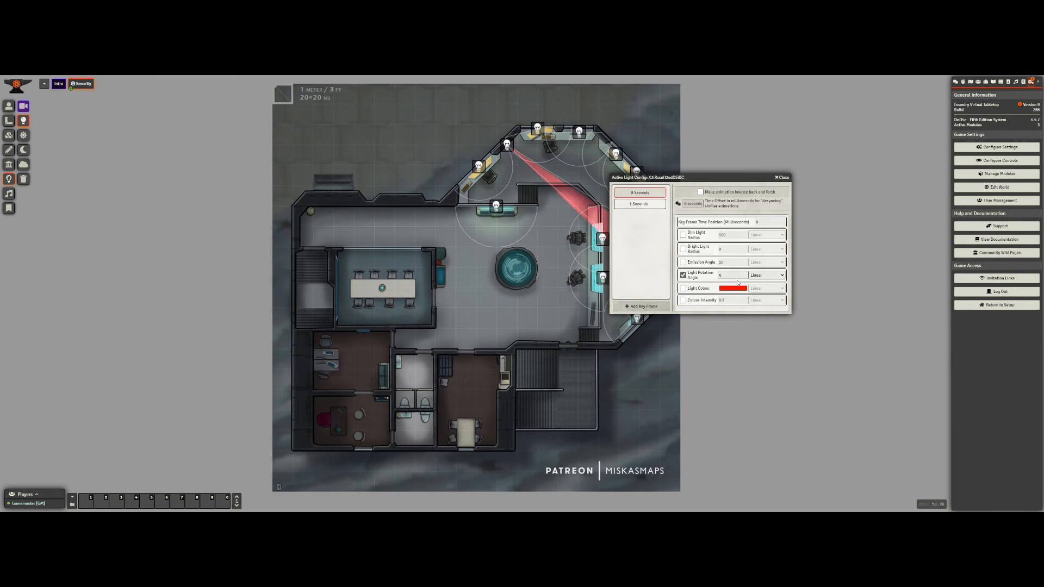
pyautogui.moveTo(734, 277); pyautogui.dragTo(706, 278)
pyautogui.write('45')
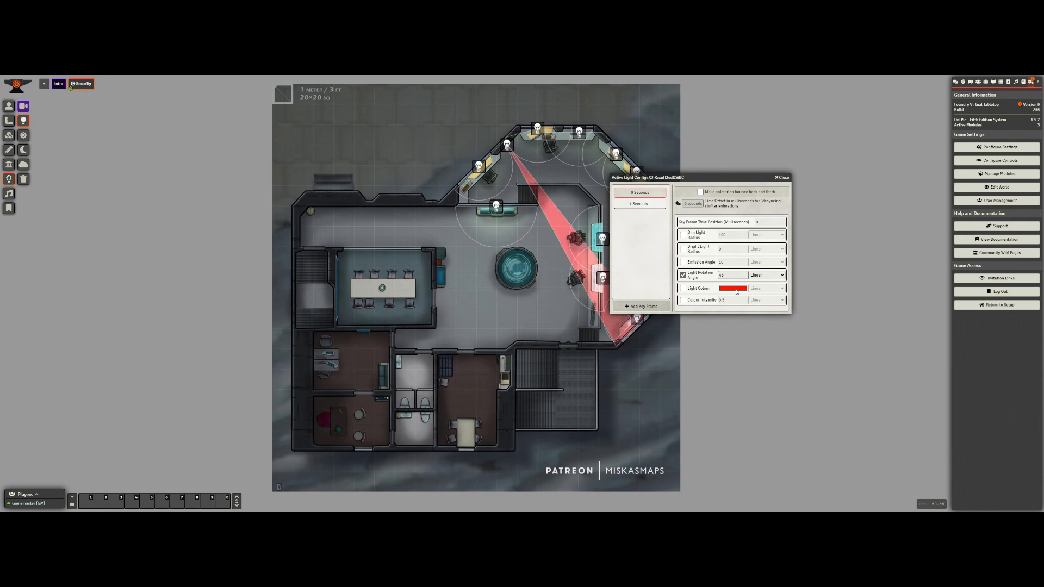
pyautogui.click(720, 275)
pyautogui.write('30')
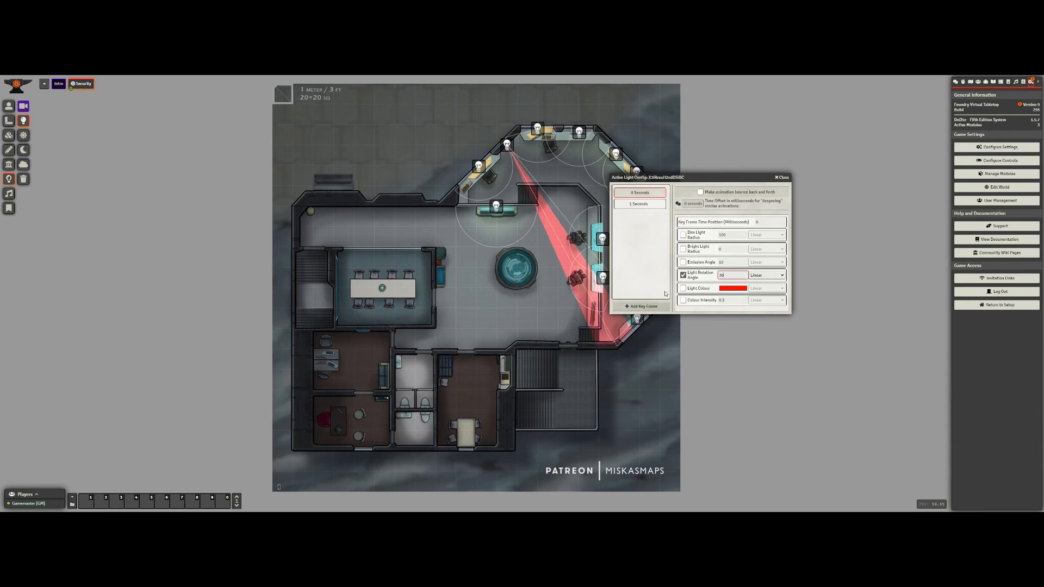
# Set the time position of the beam's 1-second key frame to 10000 milliseconds.
pyautogui.click(639, 204)
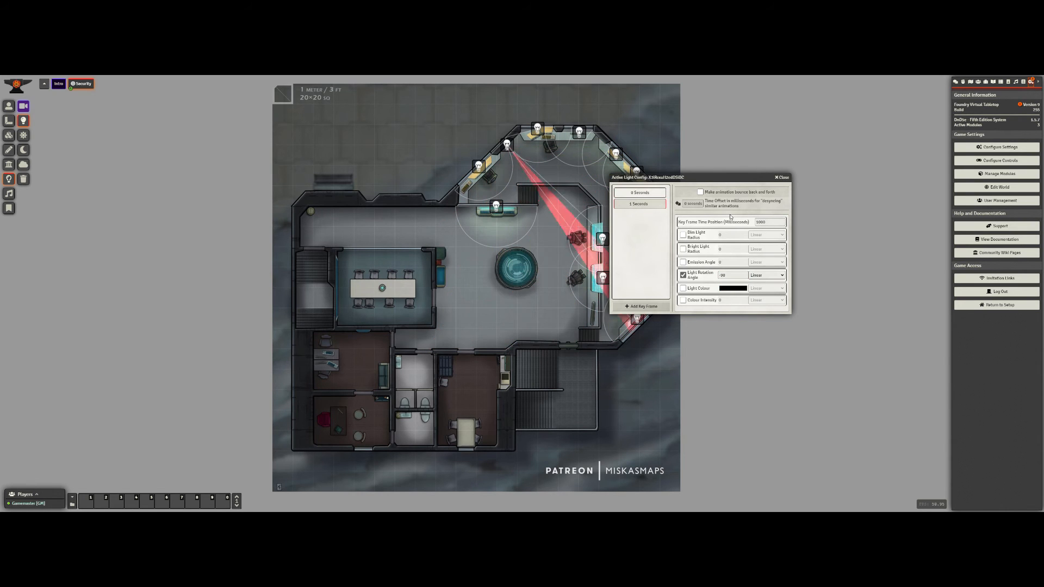
pyautogui.click(770, 222)
pyautogui.write('0')
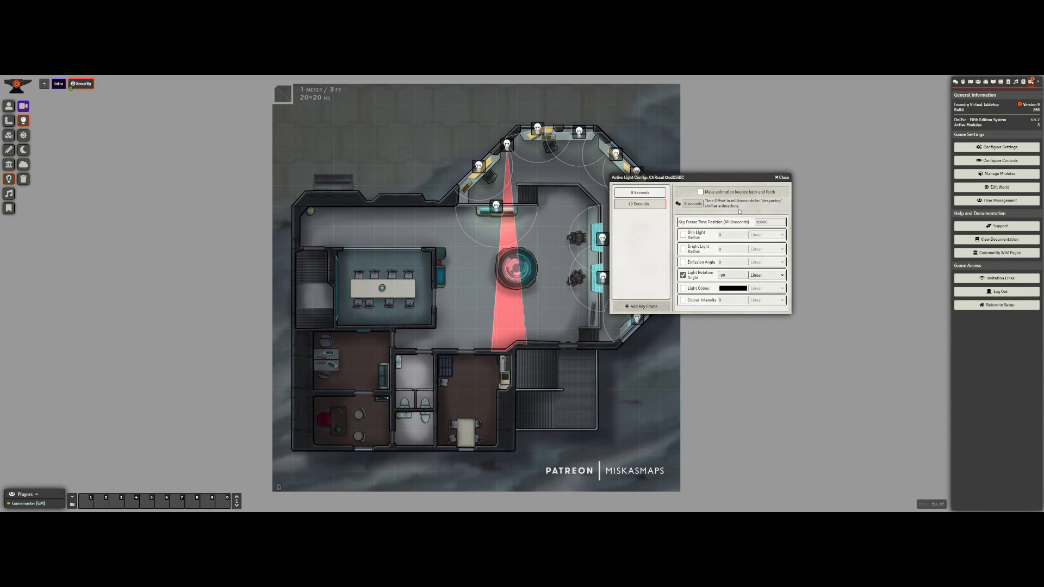
# Make the beam animation bounce back and forth with Quadratic Full easing on its rotation angle, and close the configuration.
pyautogui.moveTo(694, 175); pyautogui.dragTo(767, 208)
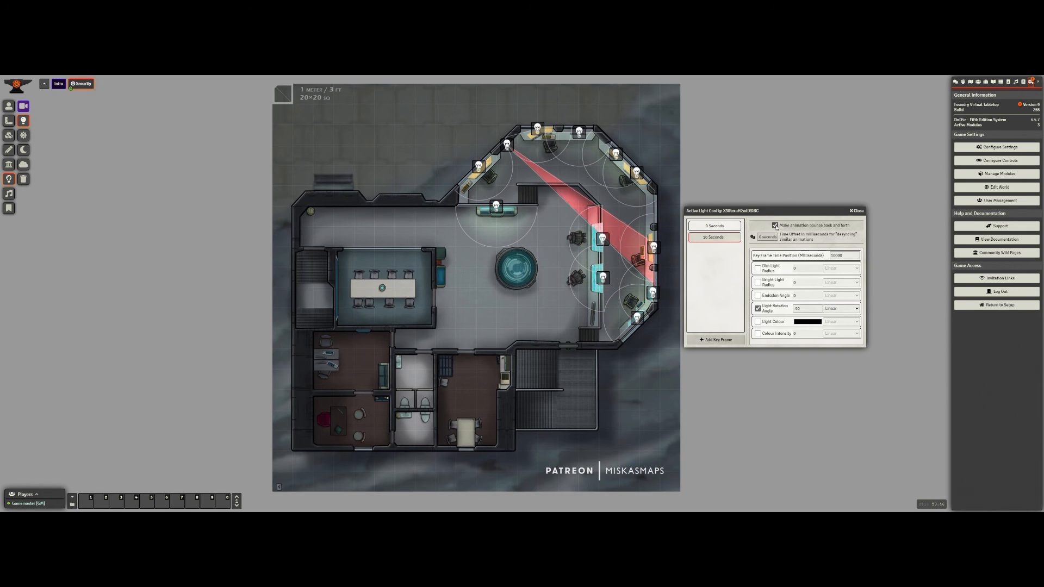
pyautogui.click(775, 226)
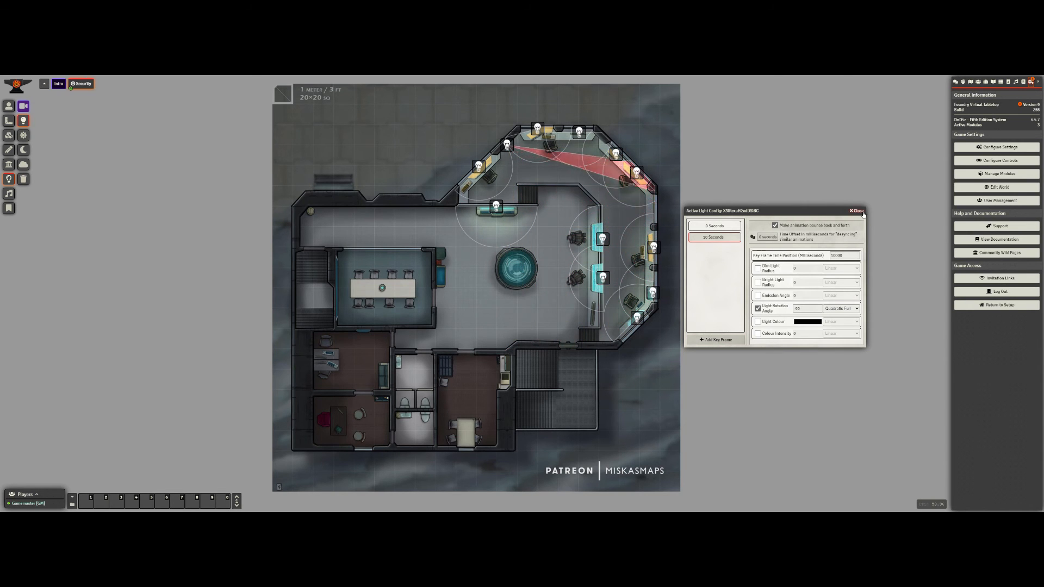
pyautogui.click(856, 211)
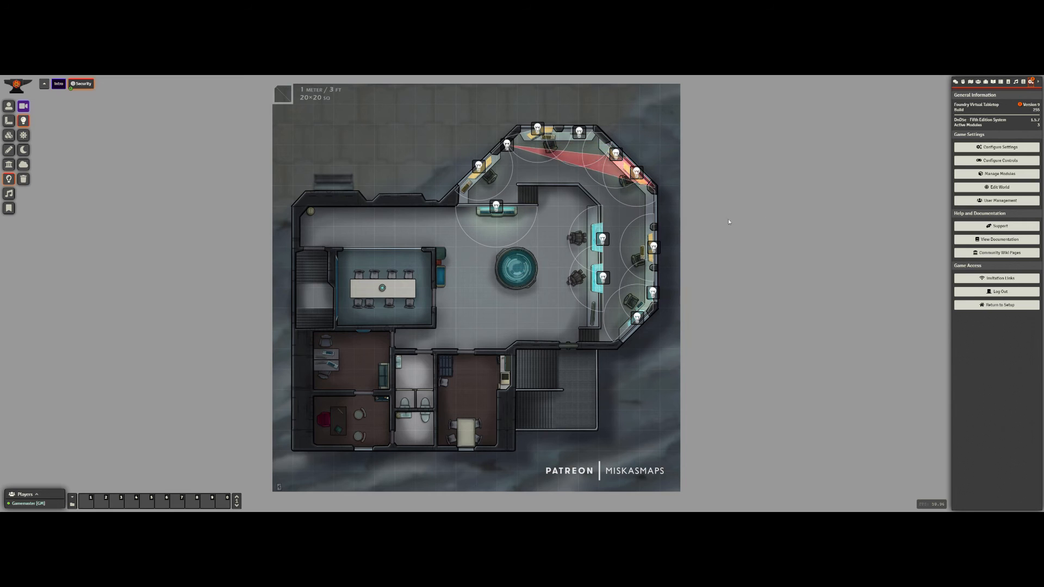
# Copy the beam light and paste it in the hallway's upper-left corner and in the lower dining room's upper-left corner.
pyautogui.click(509, 152)
pyautogui.hotkey('ctrl', 'c')
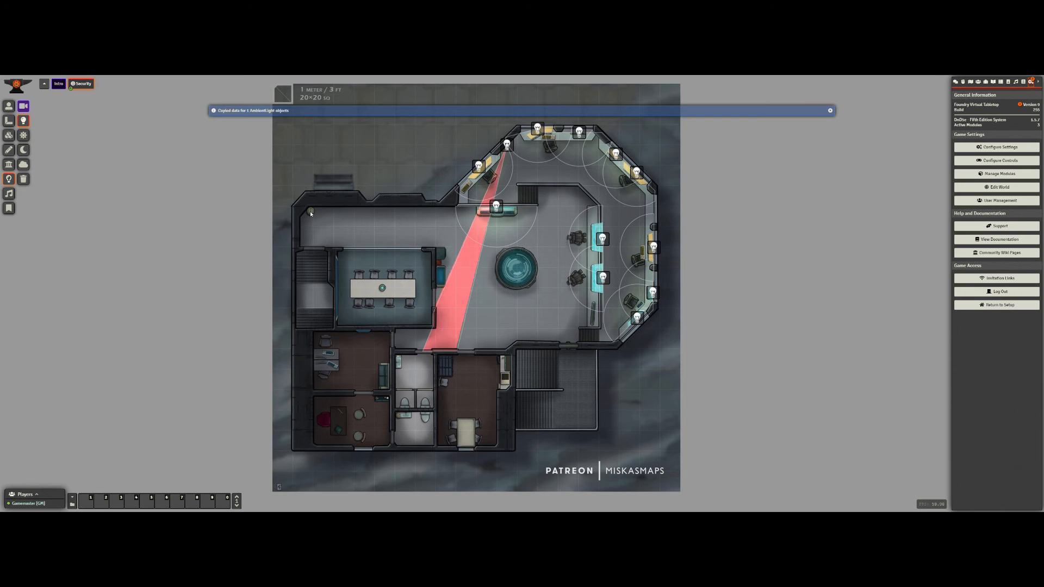
pyautogui.hotkey('ctrl', 'v')
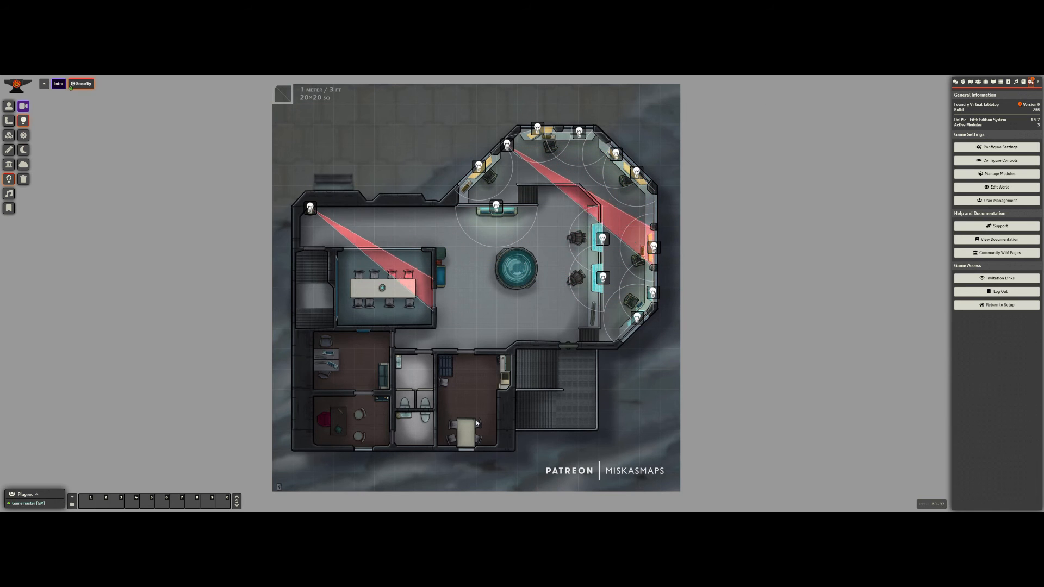
pyautogui.hotkey('ctrl', 'v')
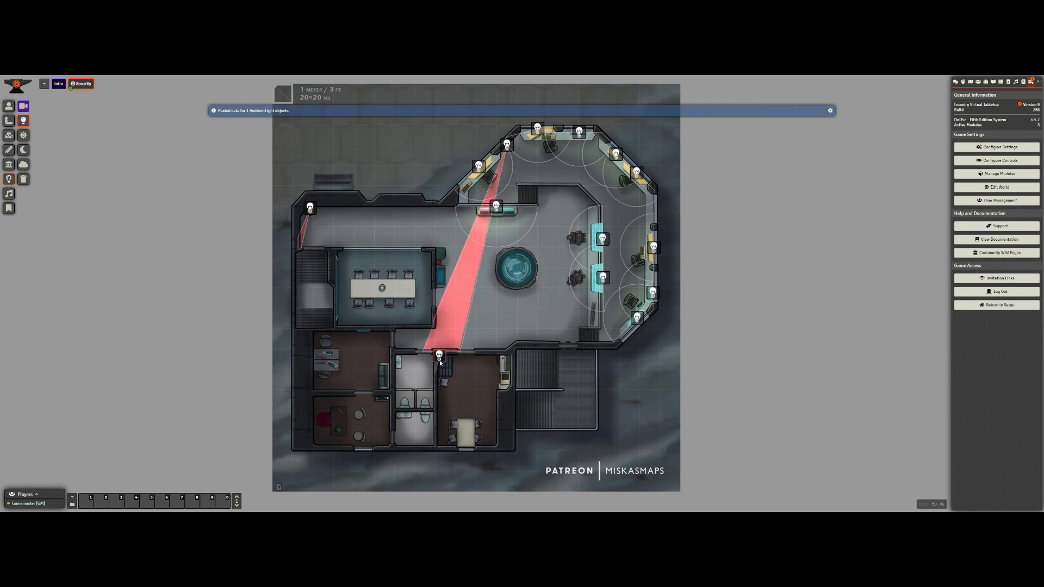
# Open the hallway light's key frame configuration and set its light rotation angle on the 0-second key frame to 0.
pyautogui.doubleClick(311, 208)
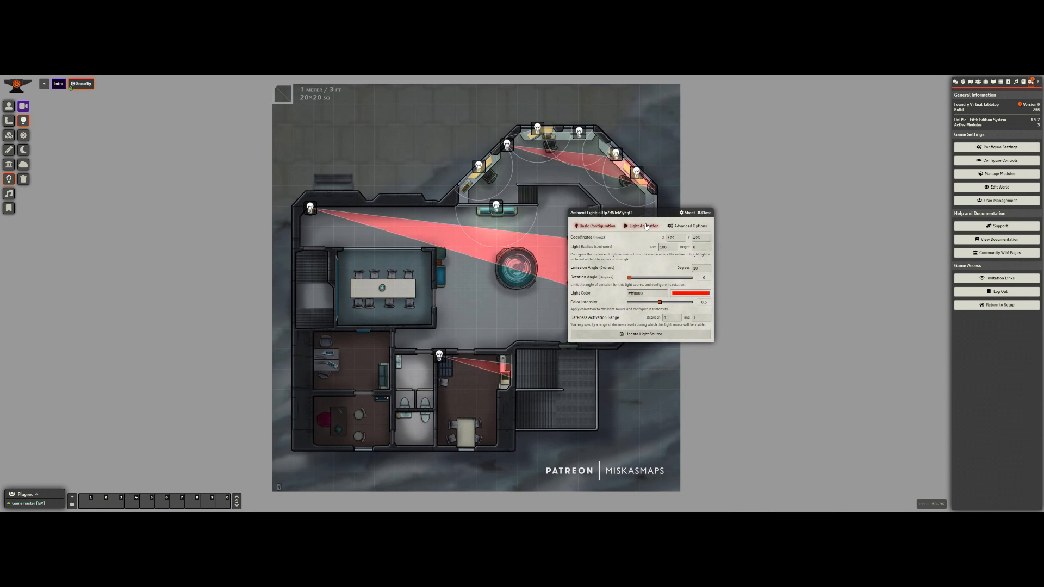
pyautogui.click(643, 225)
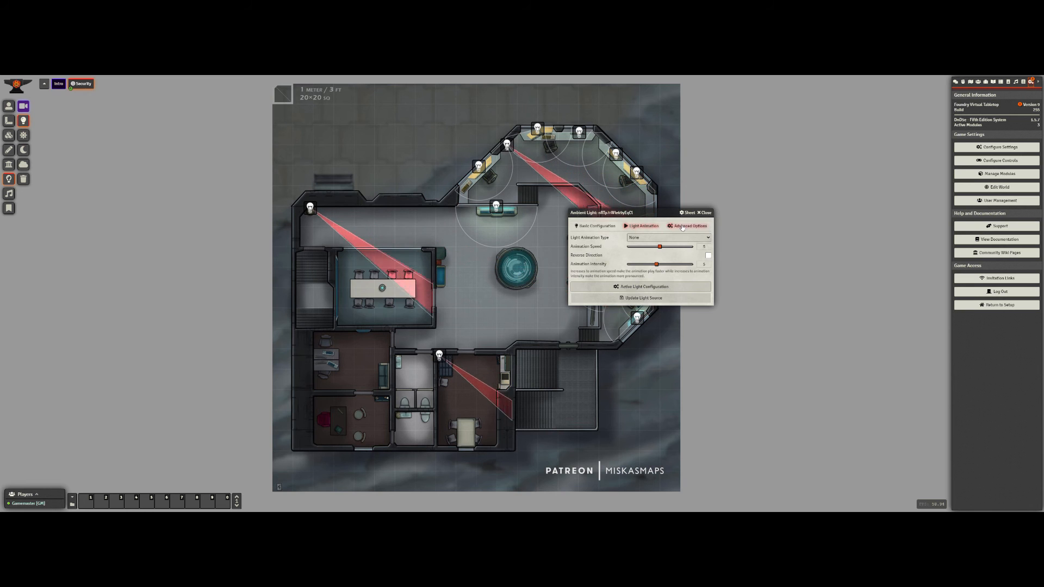
pyautogui.click(664, 286)
pyautogui.click(704, 212)
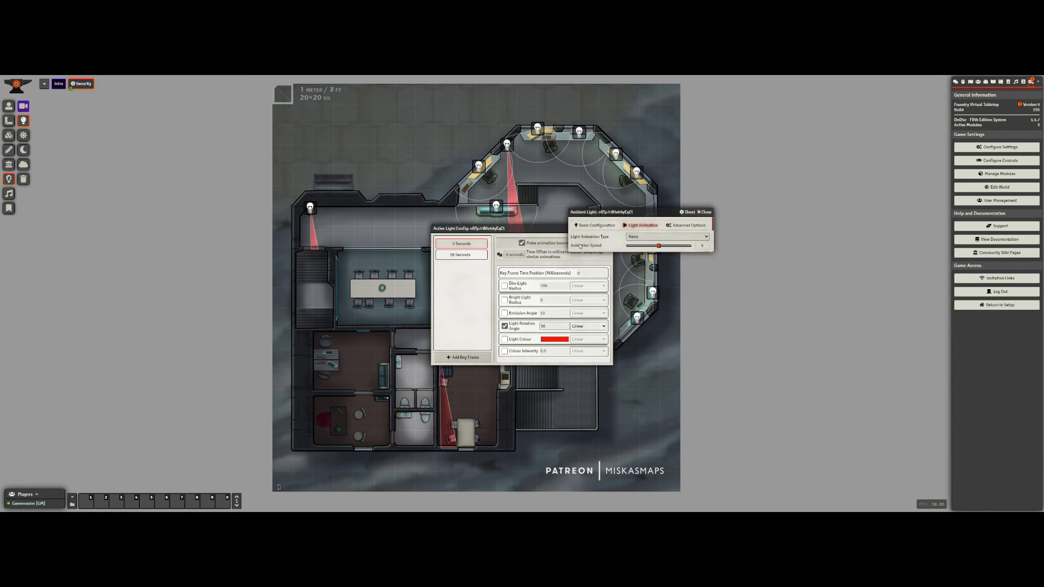
pyautogui.moveTo(514, 229); pyautogui.dragTo(655, 219)
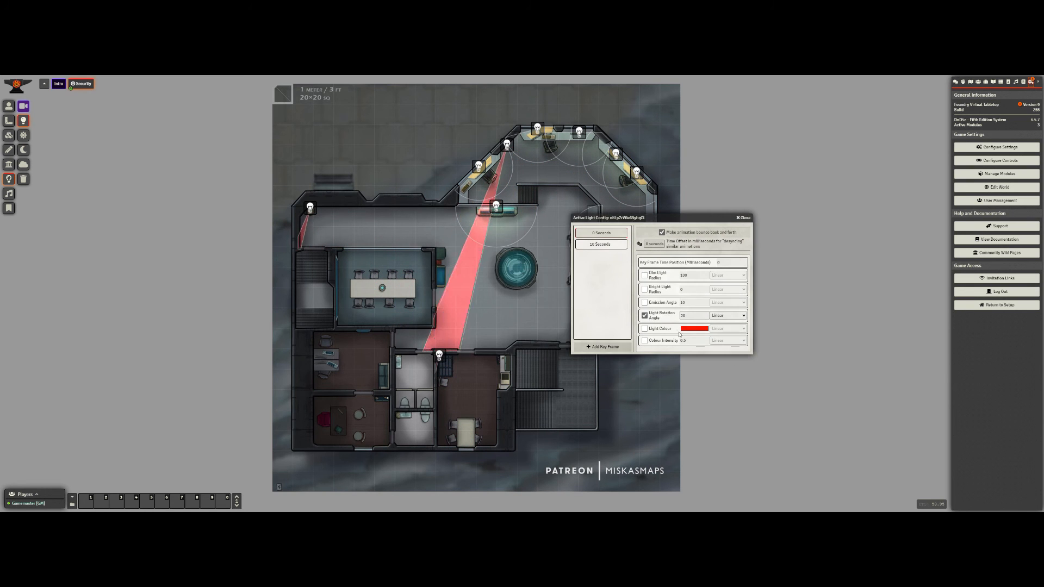
pyautogui.moveTo(692, 316); pyautogui.dragTo(679, 326)
pyautogui.write('0')
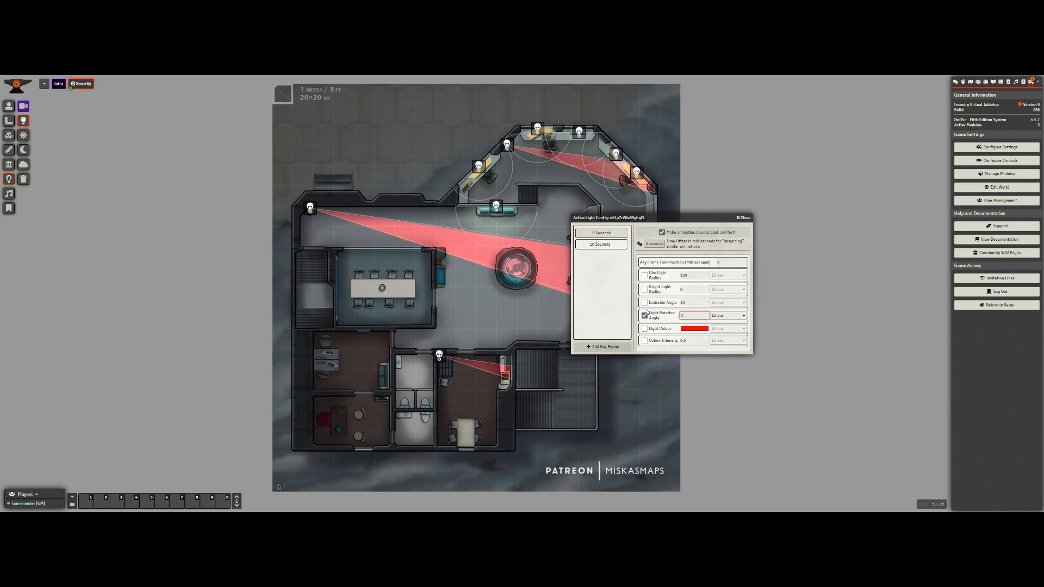
# Set the hallway light's rotation angle on the 10-second key frame to -80, and refine it to -85.
pyautogui.click(602, 245)
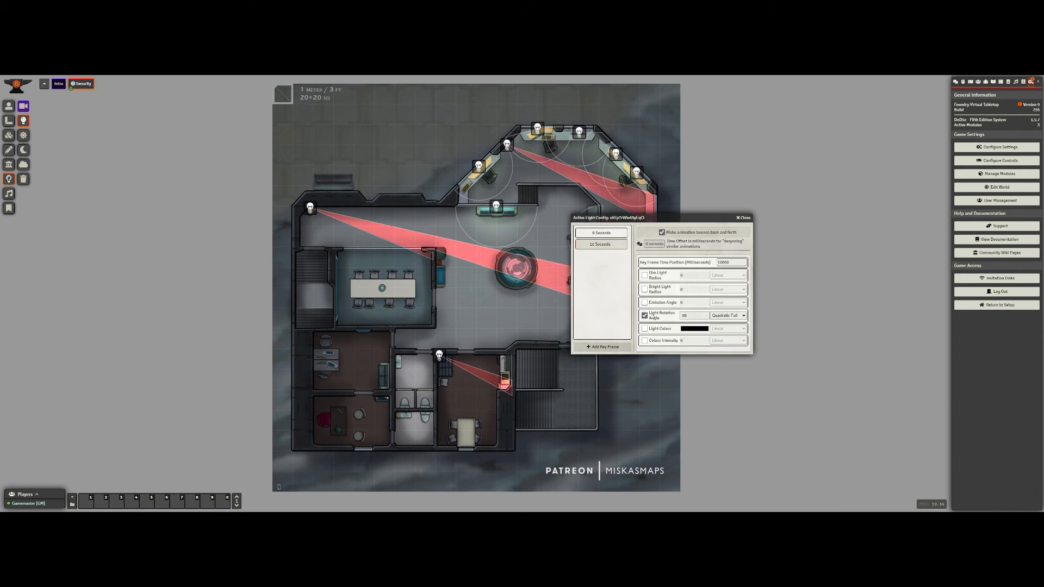
pyautogui.click(689, 318)
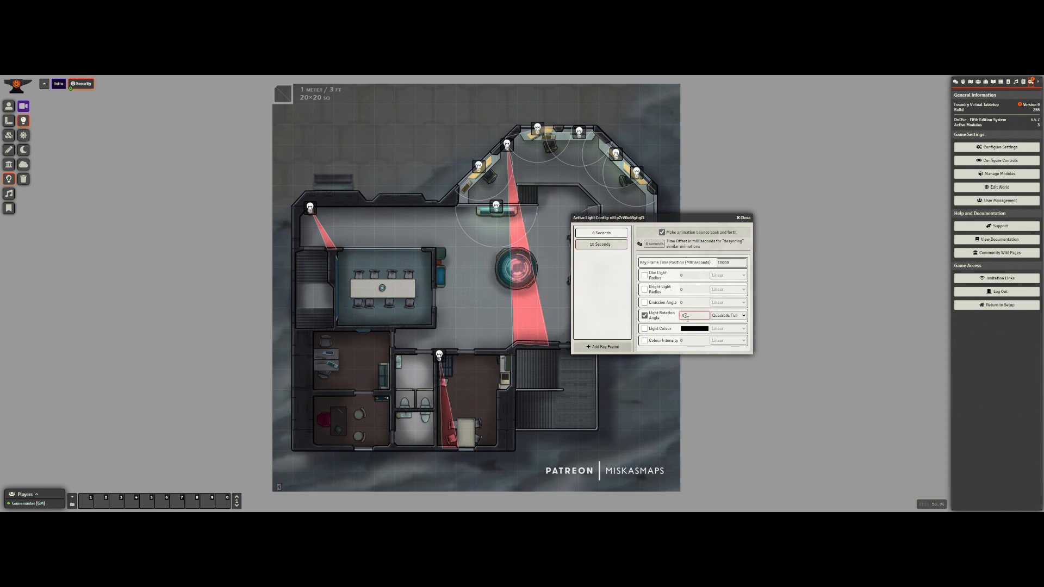
pyautogui.doubleClick(685, 318)
pyautogui.write('80')
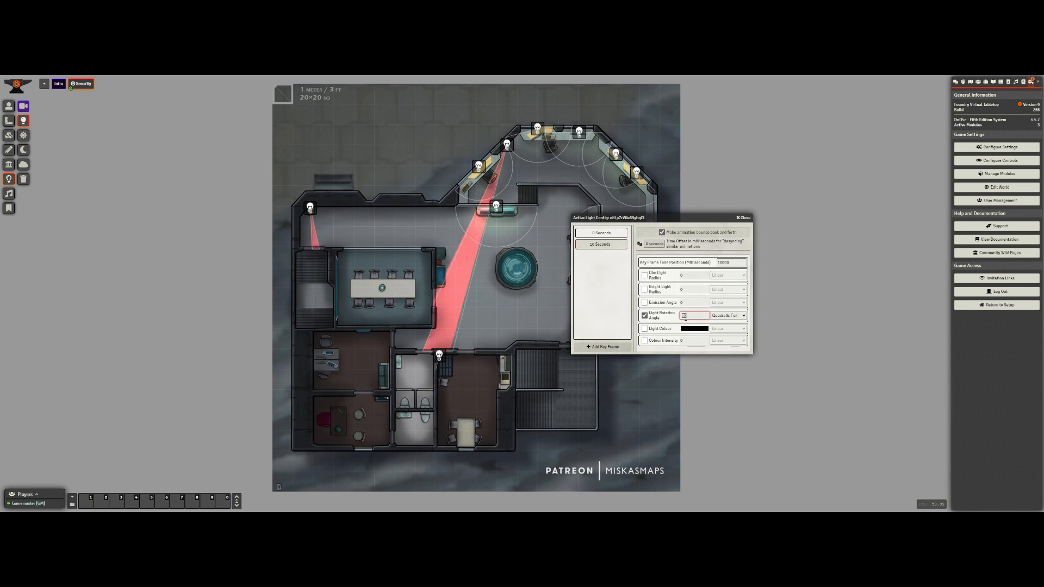
pyautogui.click(648, 315)
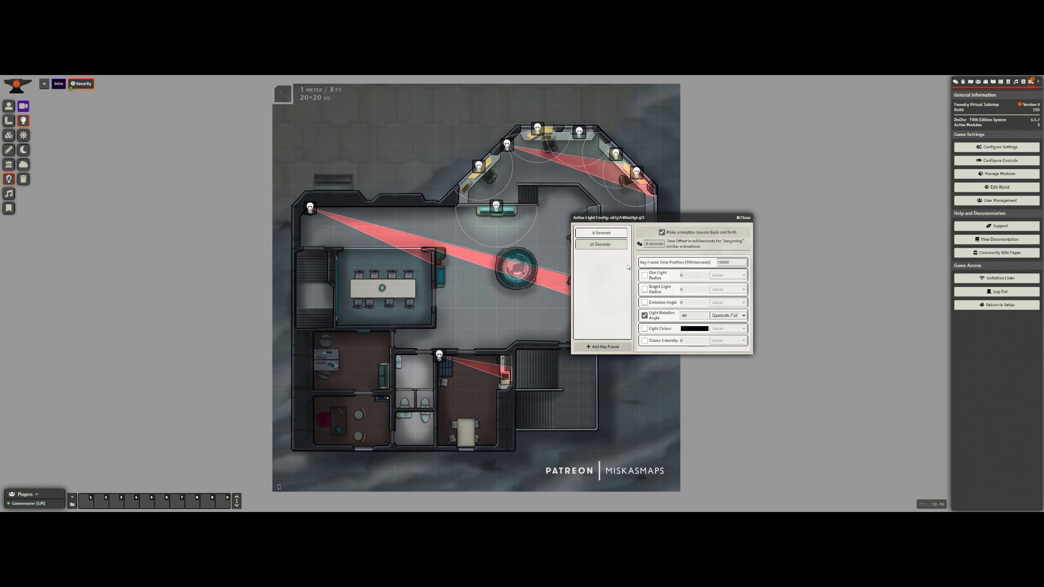
pyautogui.doubleClick(688, 319)
pyautogui.write('85')
pyautogui.click(660, 315)
# Set the hallway light's time offset to 5000 milliseconds and close its configuration.
pyautogui.click(654, 244)
pyautogui.write('5000')
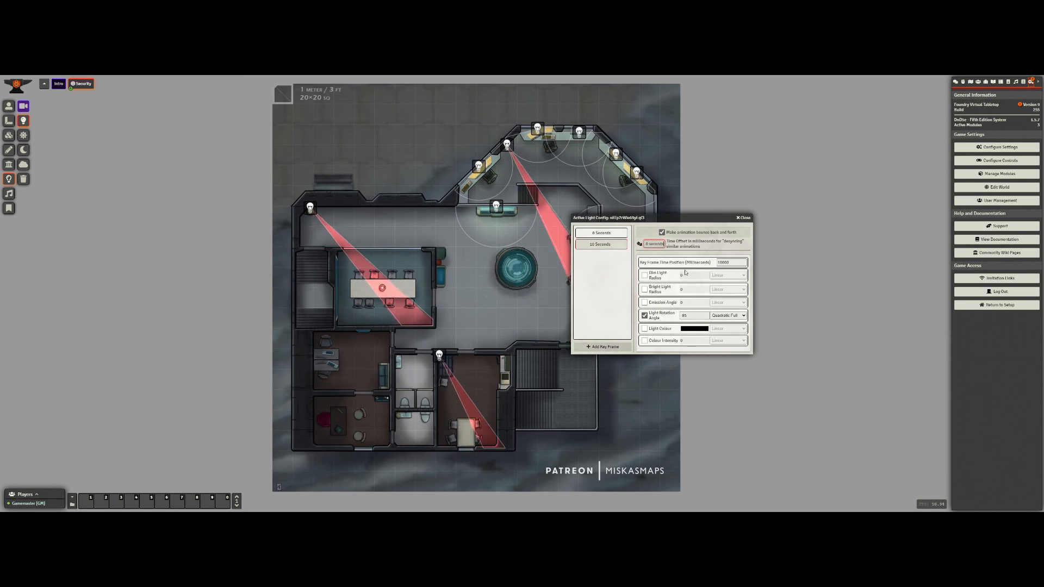
pyautogui.click(675, 255)
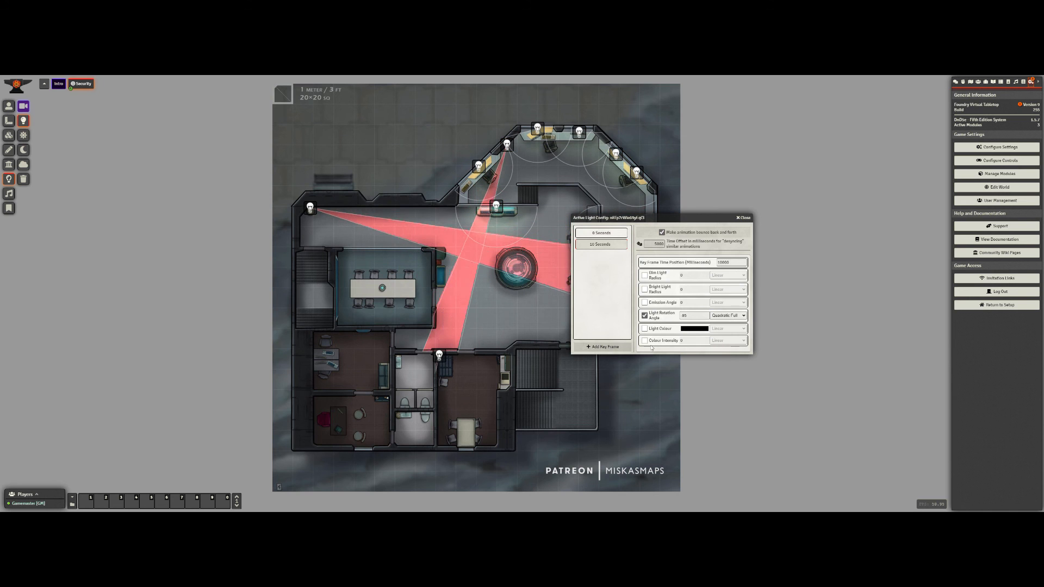
pyautogui.click(745, 218)
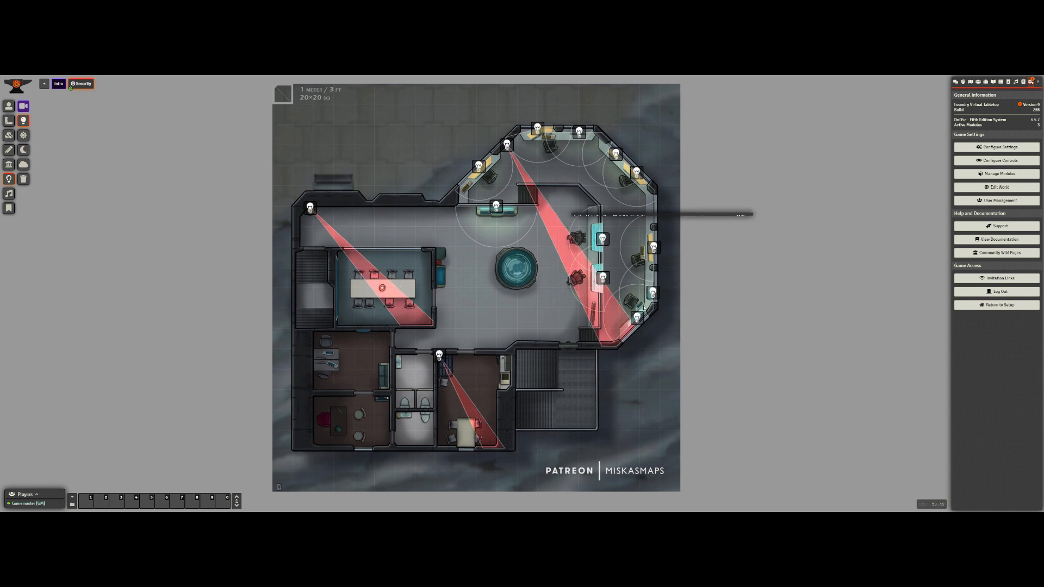
# Open the key frame configuration of the lower dining room's beam light and place it clear of that room.
pyautogui.doubleClick(440, 357)
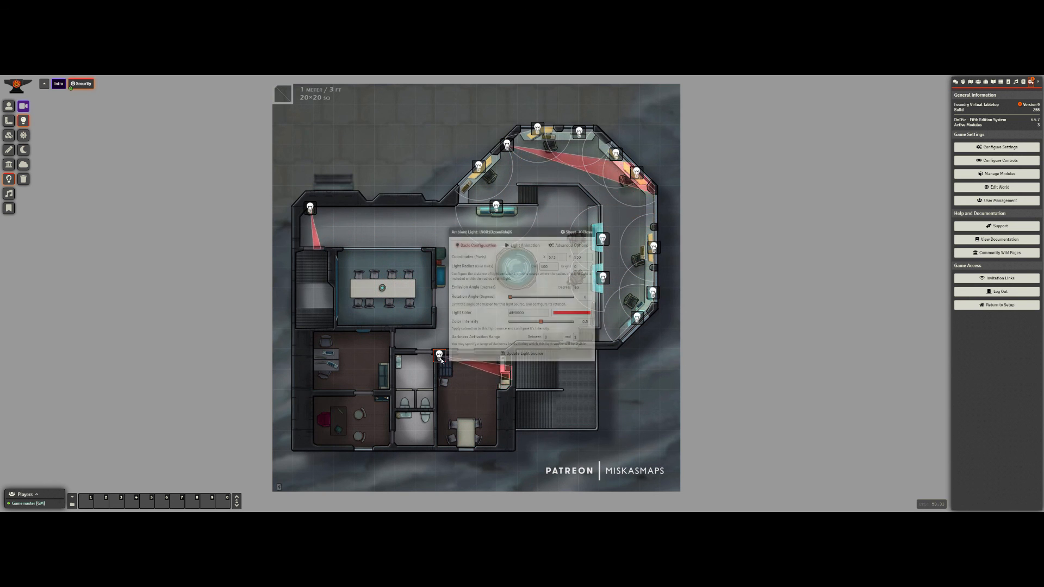
pyautogui.moveTo(516, 233); pyautogui.dragTo(647, 215)
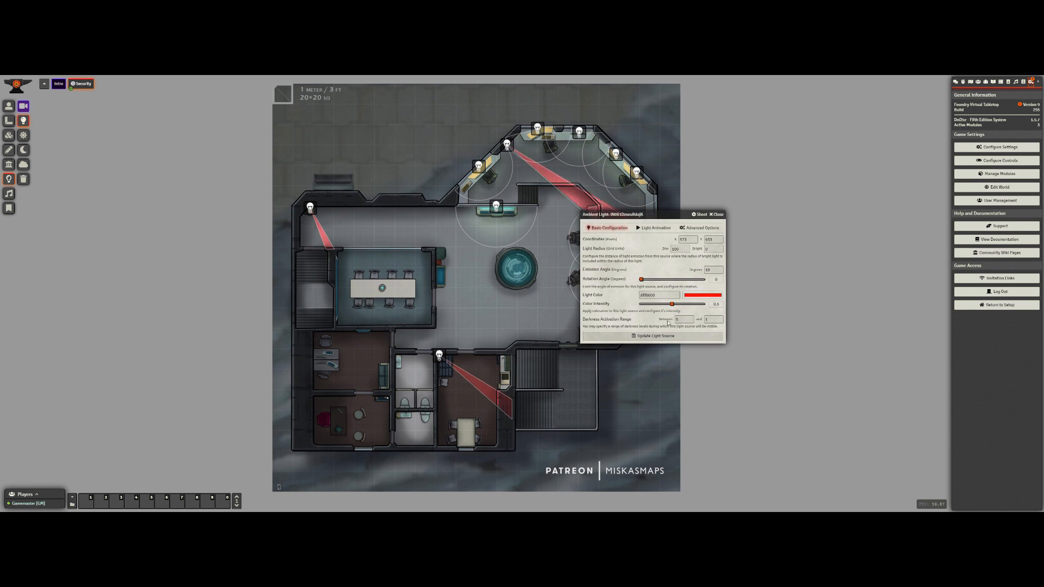
pyautogui.click(655, 228)
pyautogui.click(656, 288)
pyautogui.click(718, 215)
pyautogui.moveTo(543, 228); pyautogui.dragTo(716, 208)
# Set the dining room light's rotation angle on the 0-second key frame to -10.
pyautogui.moveTo(722, 307); pyautogui.dragTo(701, 308)
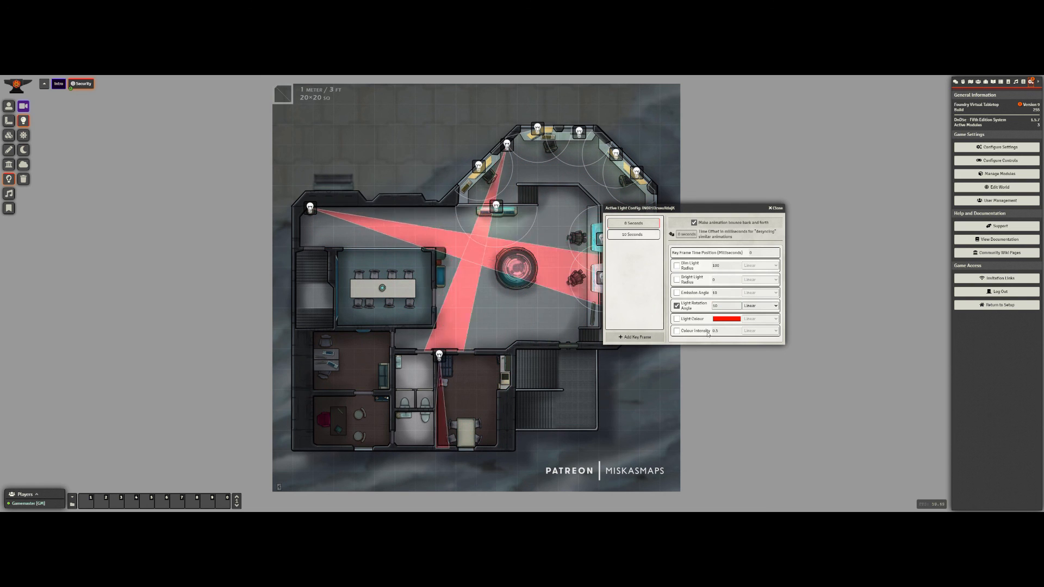
pyautogui.moveTo(733, 307); pyautogui.dragTo(689, 314)
pyautogui.write('-10')
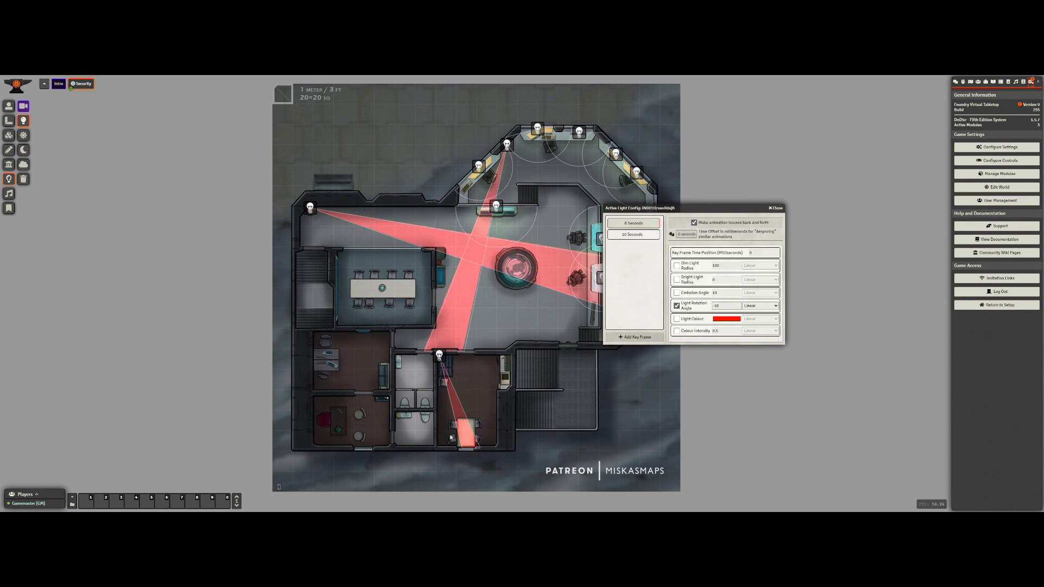
# Set the dining room light's rotation angle on the 10-second key frame to -85.
pyautogui.doubleClick(717, 307)
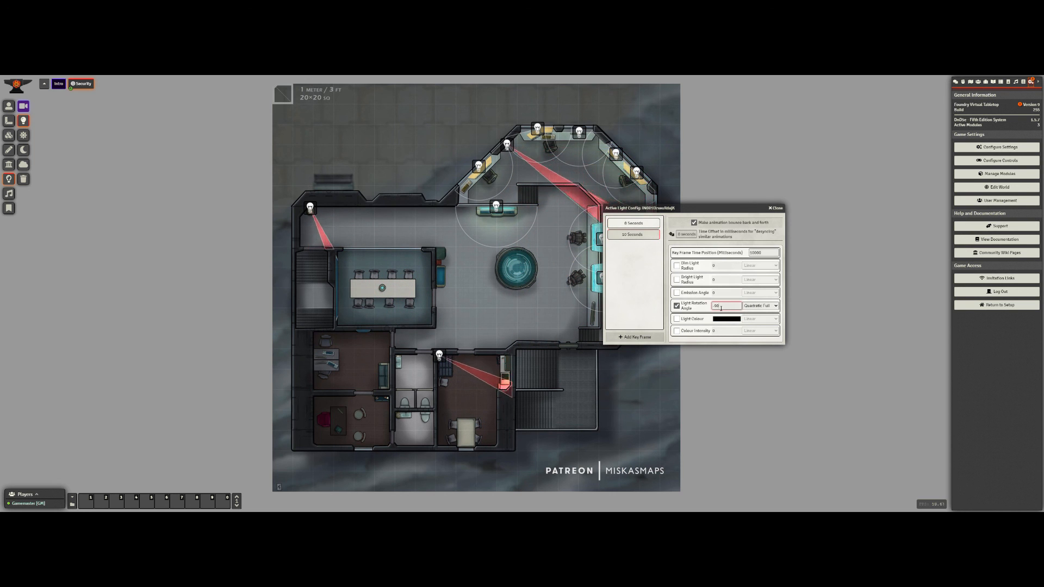
pyautogui.write('-85')
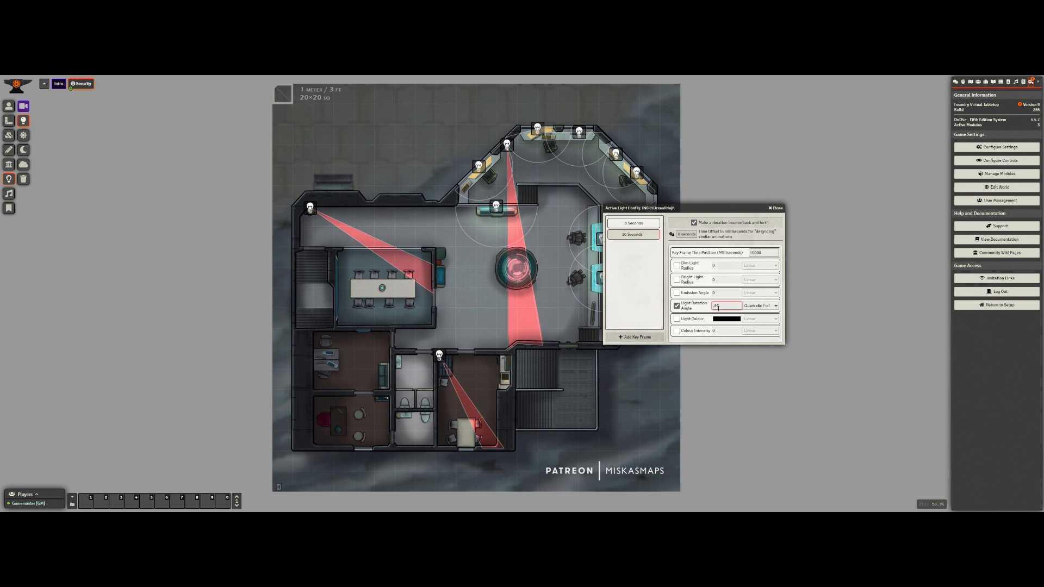
pyautogui.press('Return')
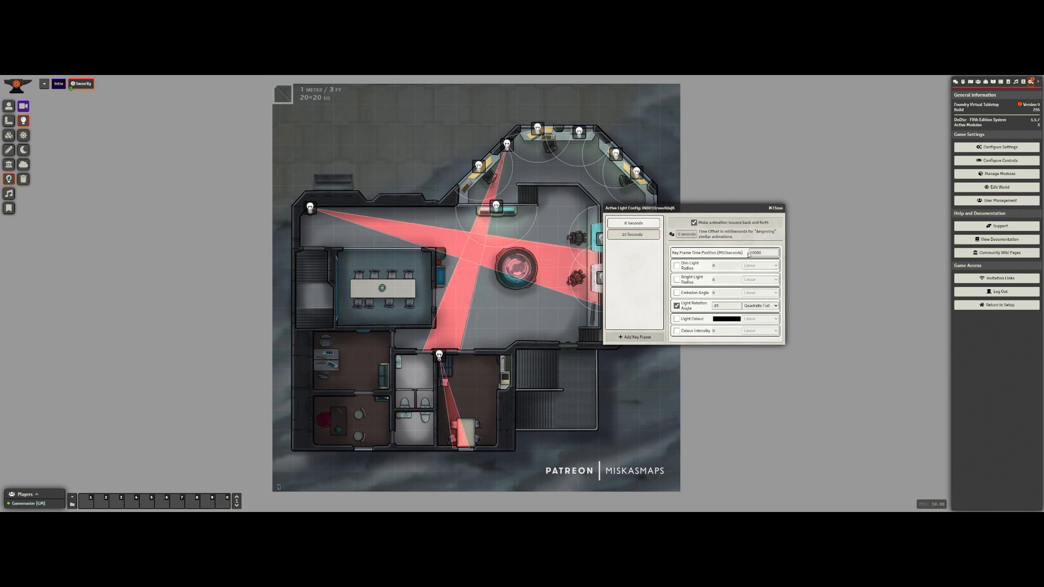
# Set the time position of the lower dining room light's second key frame to 8000 milliseconds and close its configuration.
pyautogui.click(755, 253)
pyautogui.write('2')
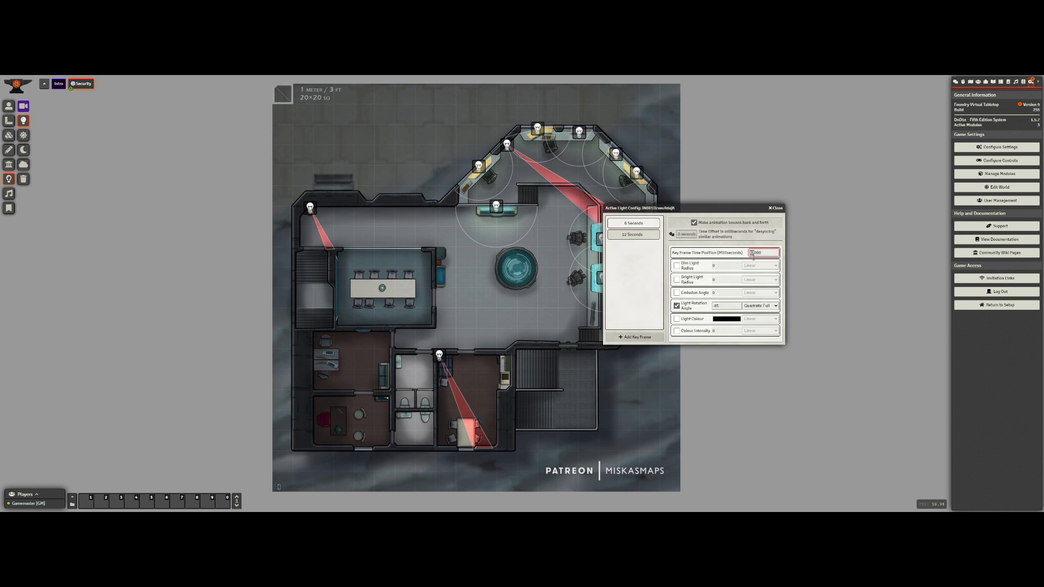
pyautogui.write('14')
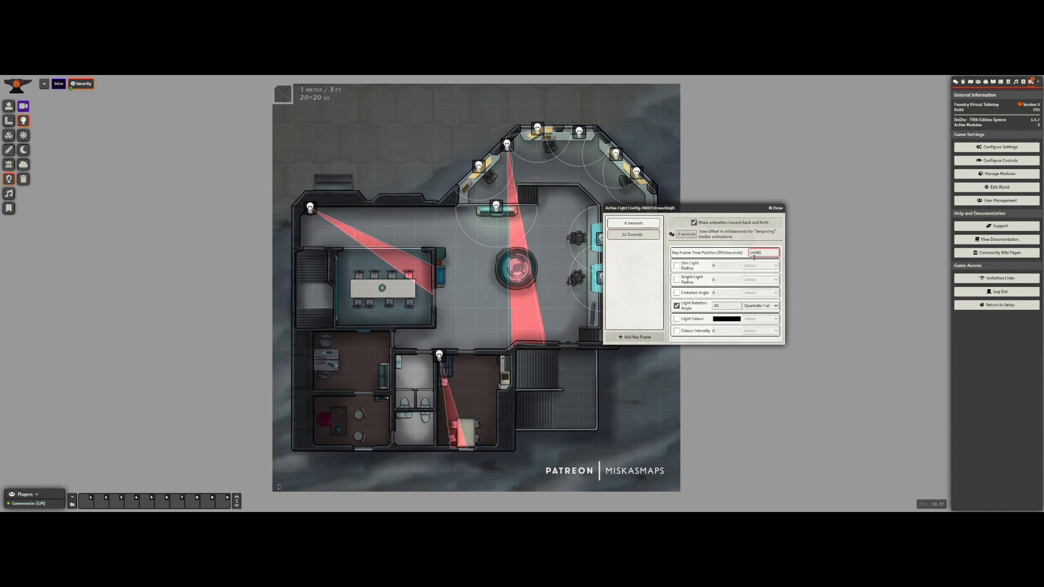
pyautogui.press('BackSpace')
pyautogui.press('BackSpace')
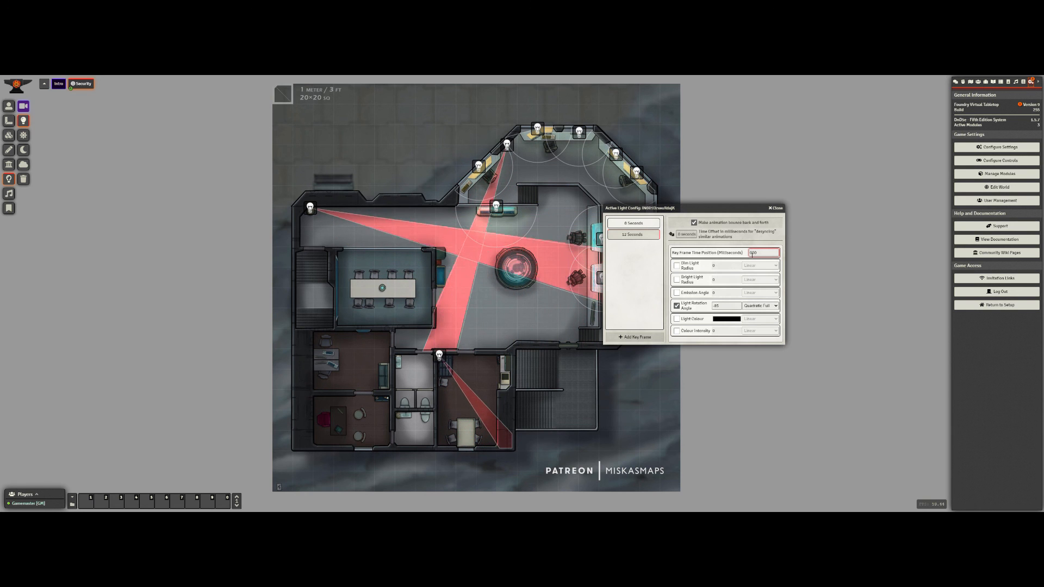
pyautogui.write('8')
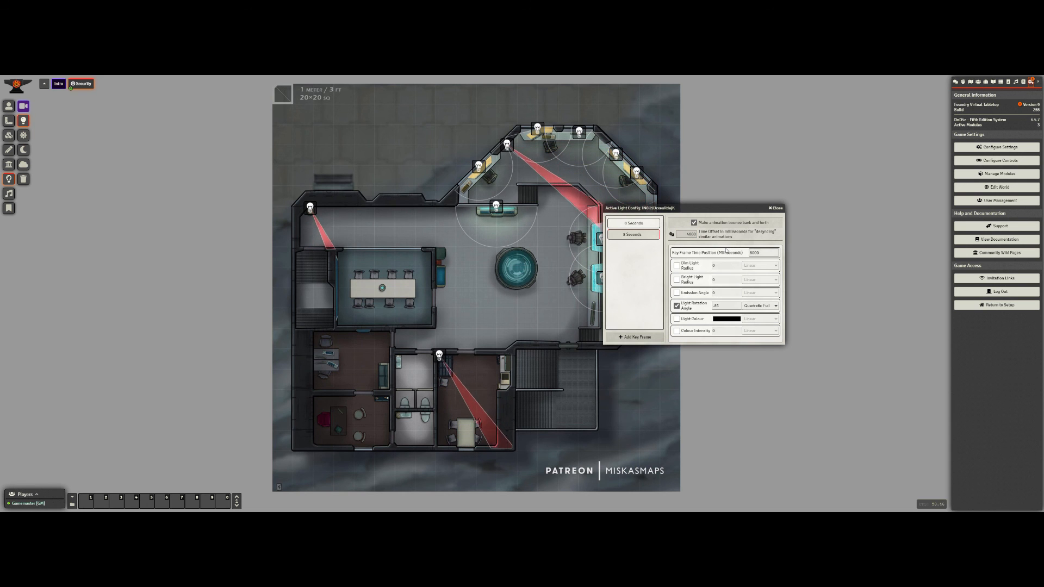
pyautogui.click(782, 210)
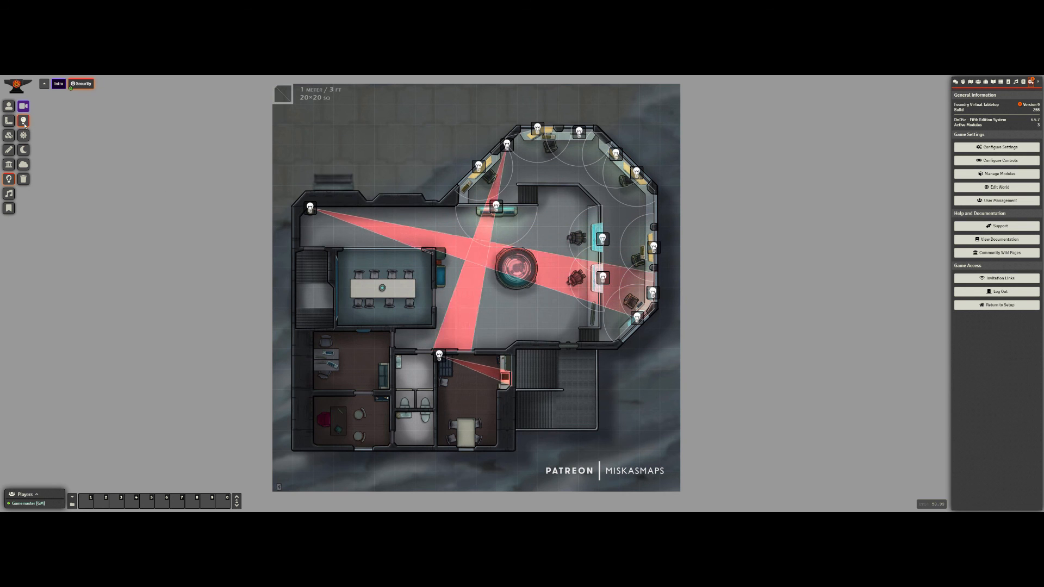
# Transition the facility scene to night darkness and switch to the token controls to view the sweeping beams.
pyautogui.click(24, 149)
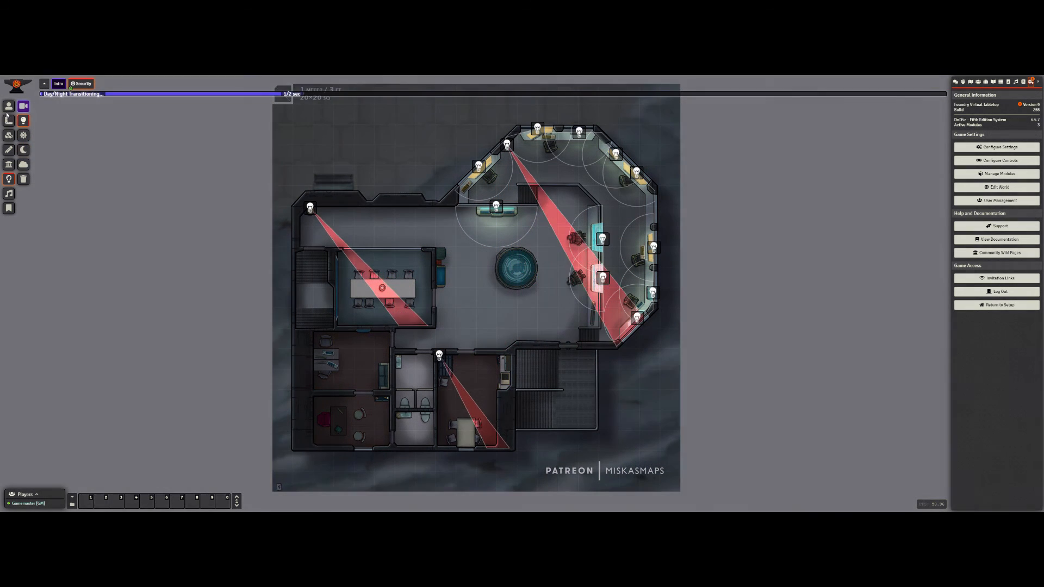
pyautogui.click(9, 105)
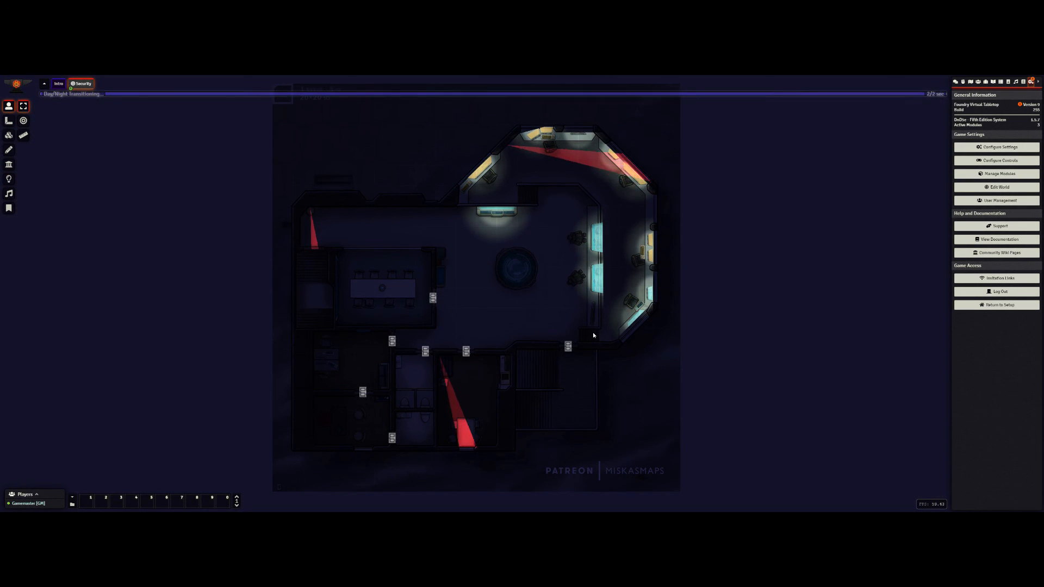